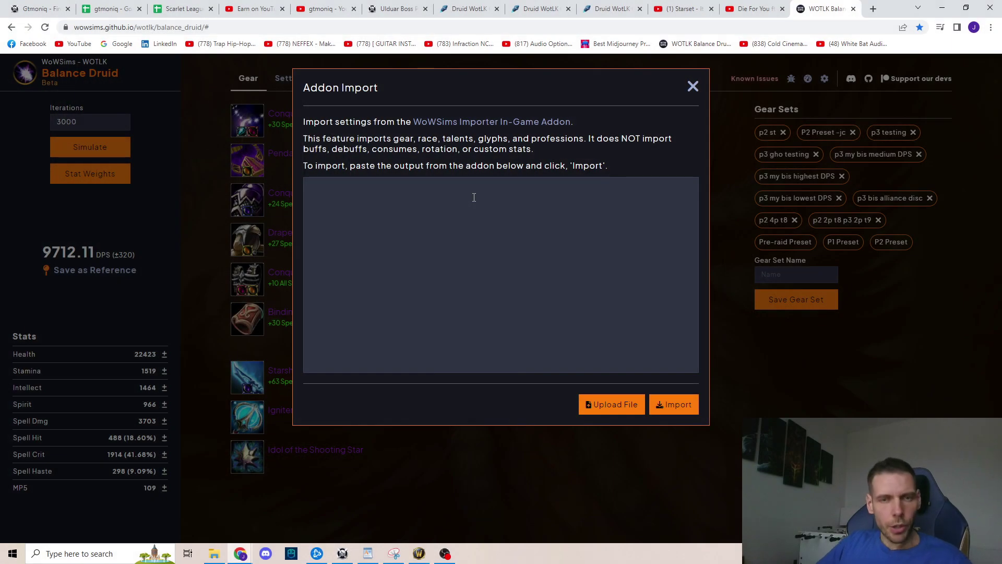
# - Import the character's gear, talents, glyphs and professions by pasting the WoWSims addon output
pyautogui.click(473, 198)
pyautogui.hotkey('ctrl', 'v')
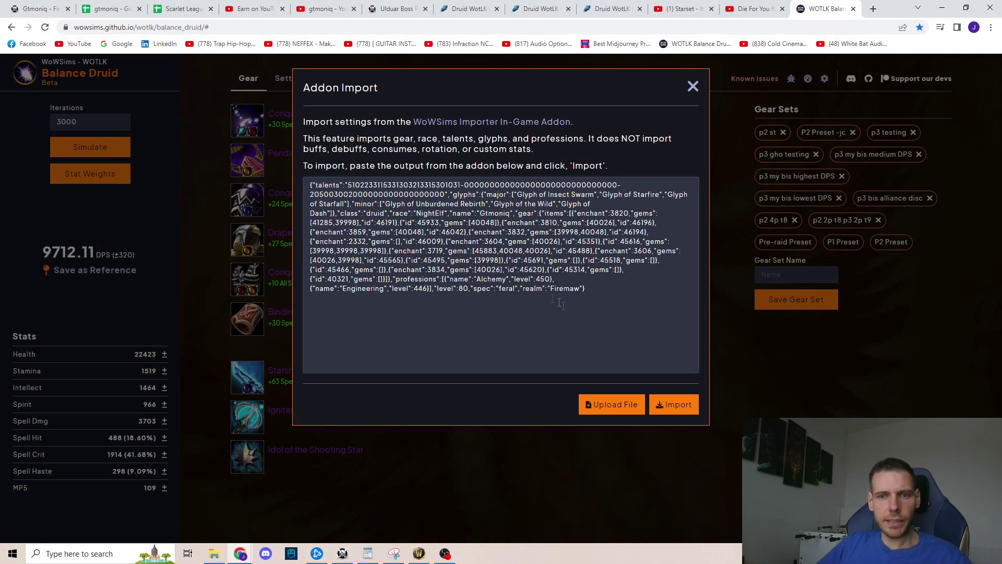
pyautogui.click(675, 405)
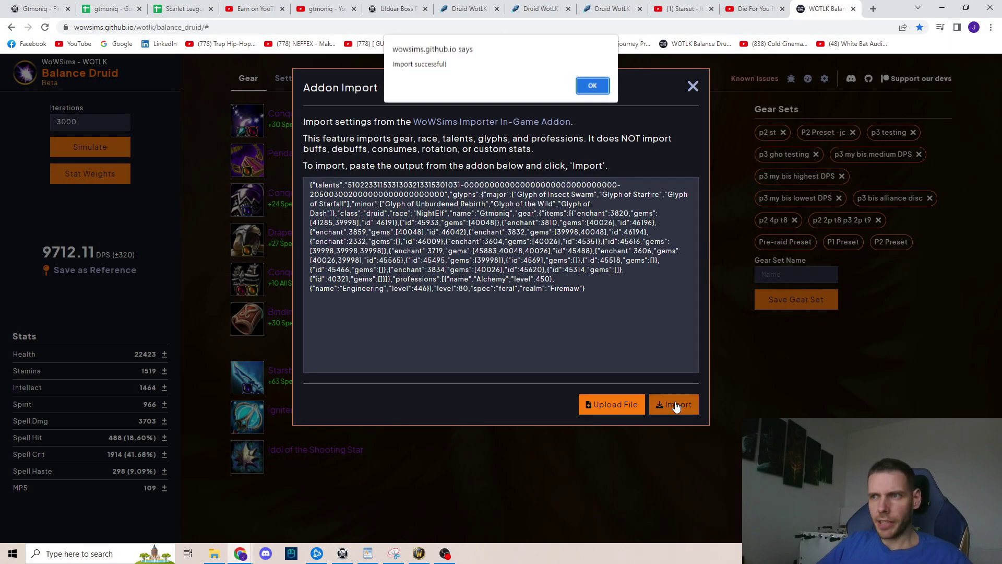
pyautogui.click(590, 87)
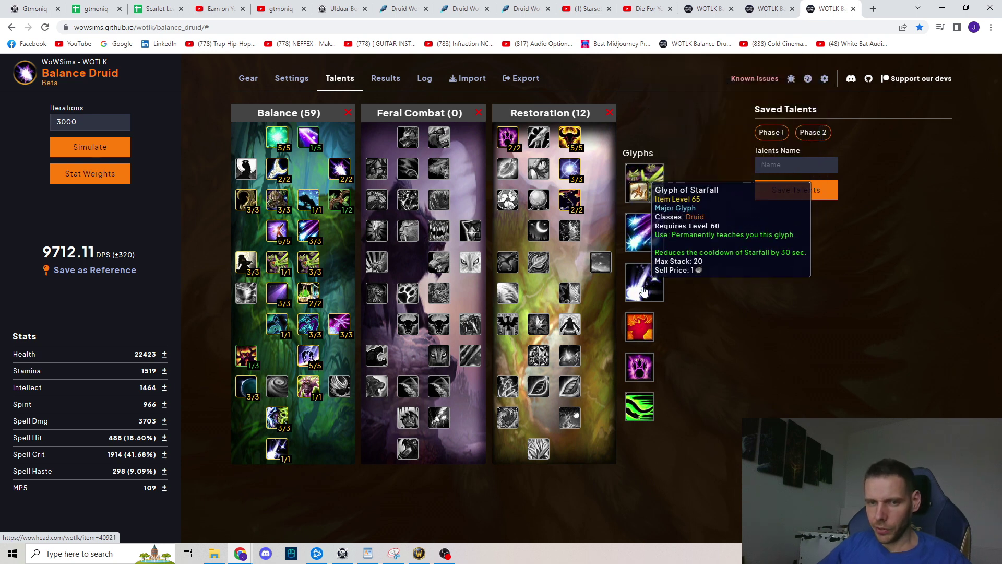
# - Check the potions and raid buffs in the simulation settings, and simulate the imported gear's DPS with 3000 iterations
pyautogui.click(290, 79)
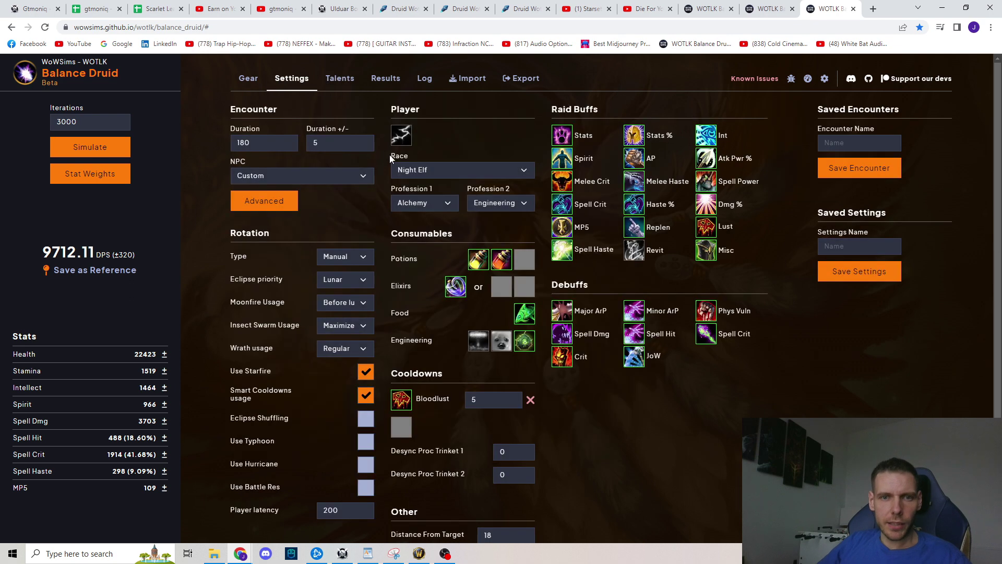
pyautogui.moveTo(479, 259)
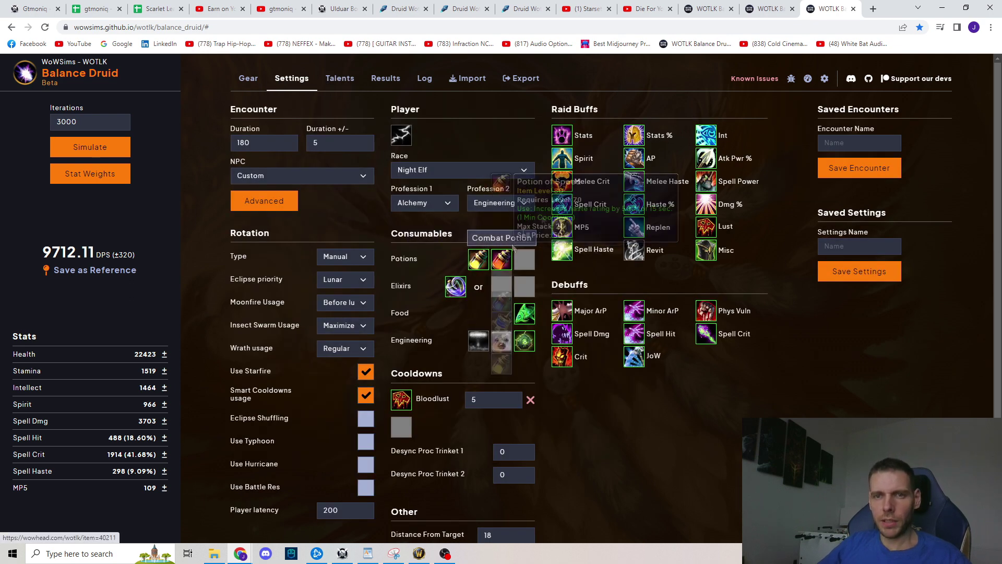
pyautogui.moveTo(707, 187)
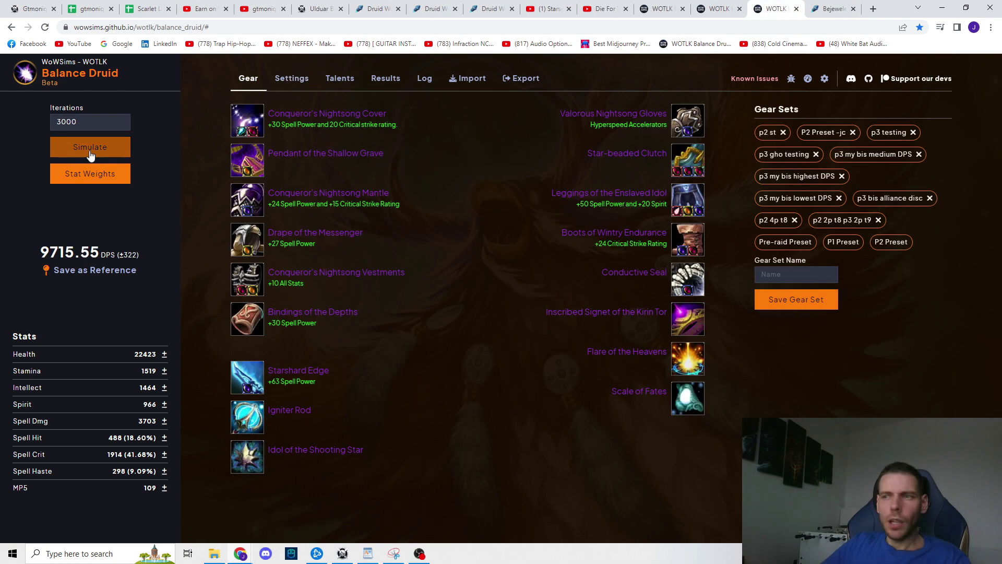
pyautogui.click(90, 149)
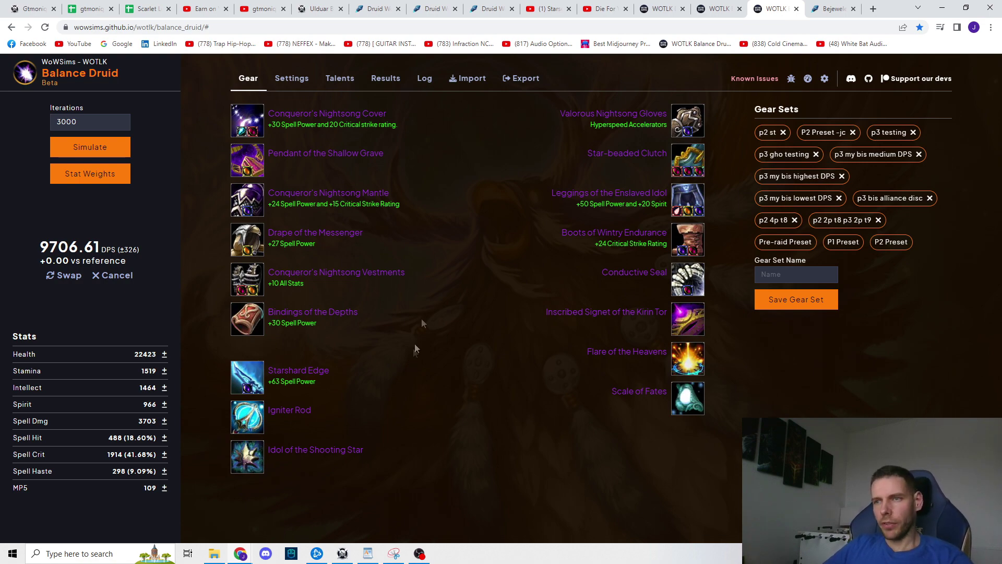
# - Examine the stats and crafting reagents of Bejeweled Wizard's Bracers on Wowhead, comparing them with the equipped Bindings of the Depths
pyautogui.click(830, 9)
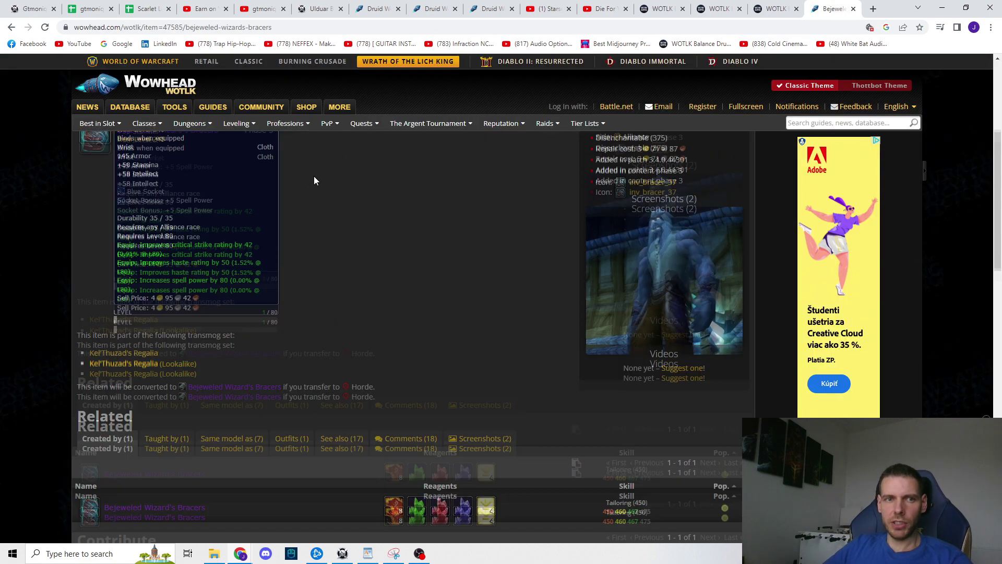
pyautogui.scroll(5, 245, 288)
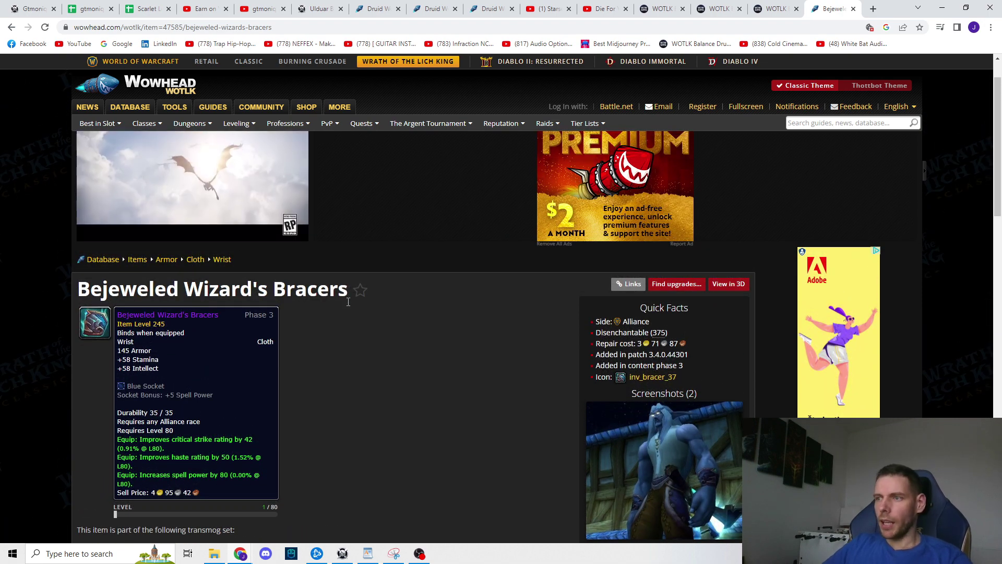
pyautogui.scroll(-4, 349, 306)
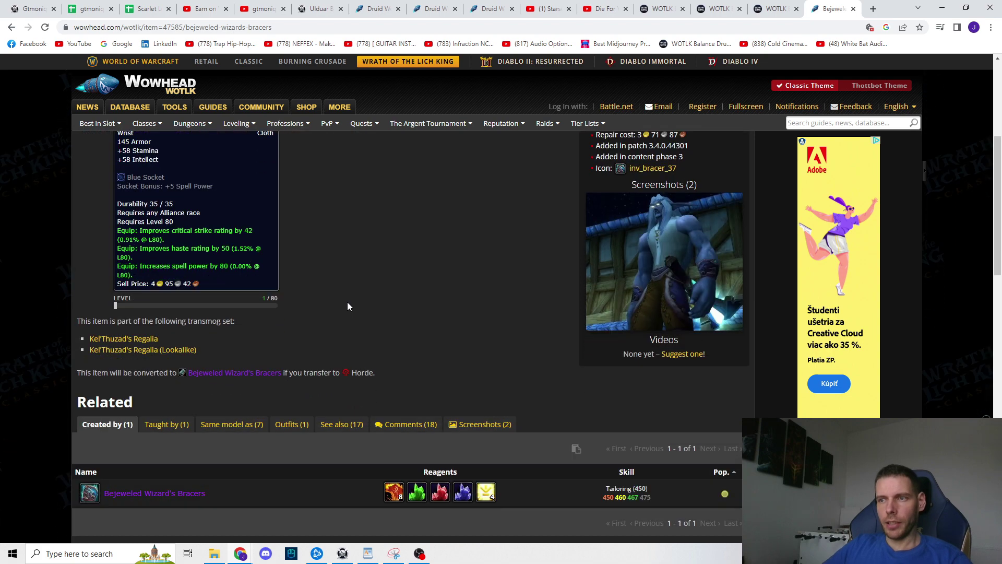
pyautogui.click(774, 9)
pyautogui.moveTo(244, 334)
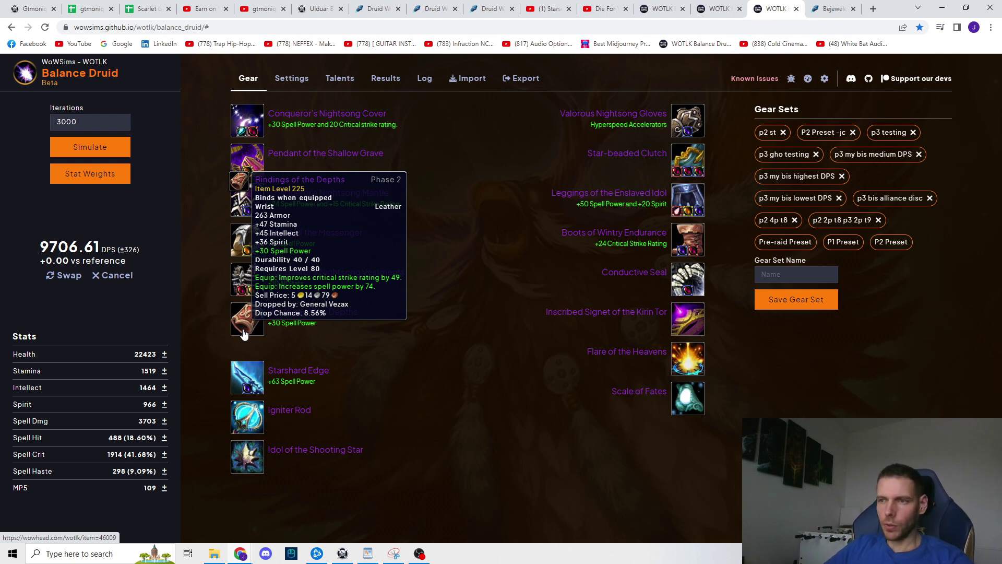
pyautogui.click(826, 10)
pyautogui.scroll(-2, 440, 354)
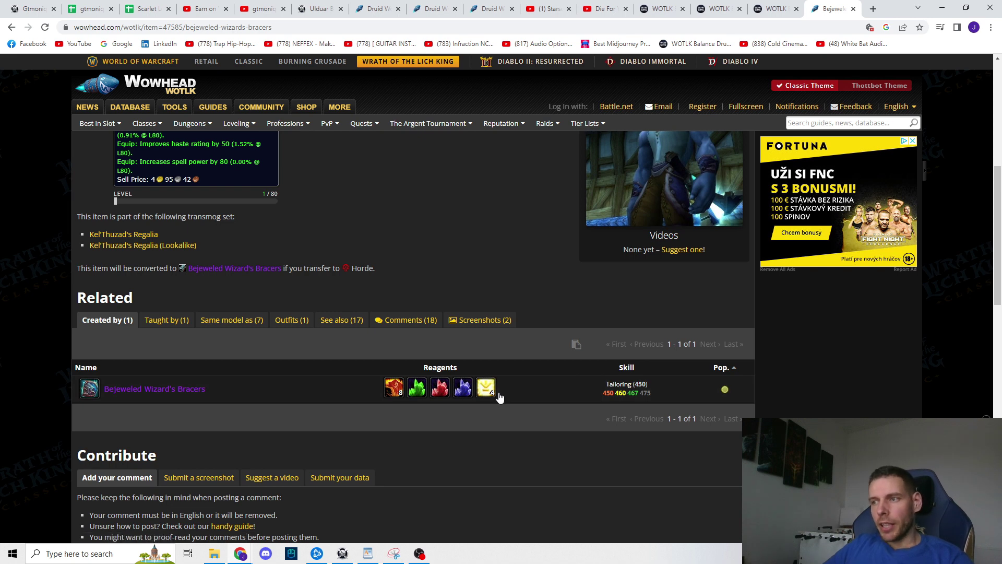
pyautogui.moveTo(495, 393)
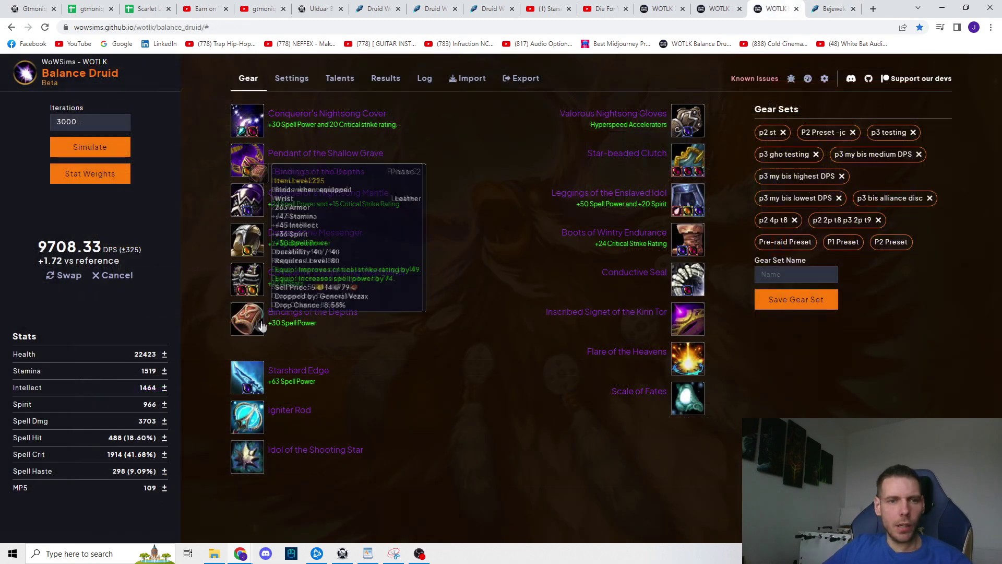
# - Replace the equipped wrist item with Bejeweled Wizard's Bracers from the Phase 3 items
pyautogui.click(252, 324)
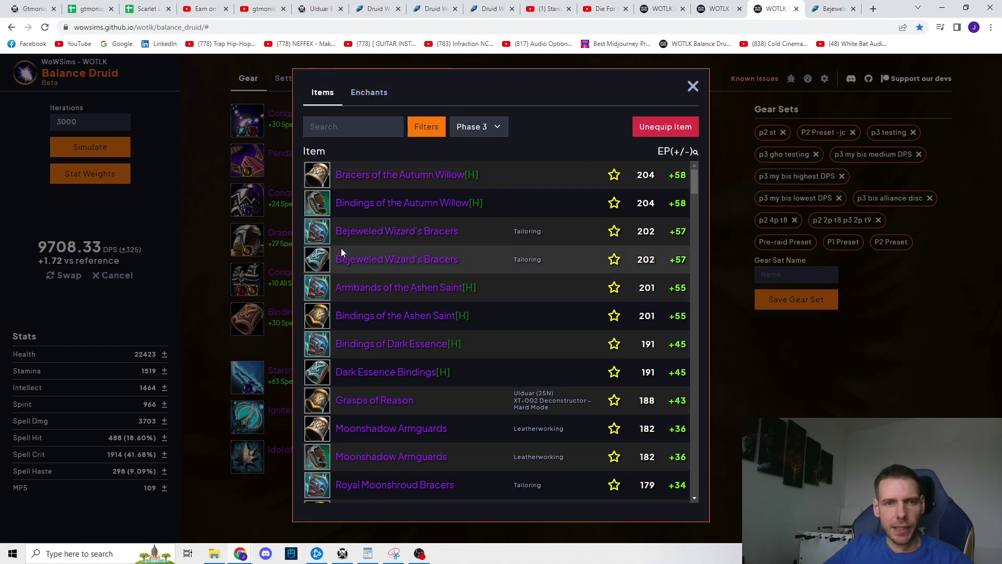
pyautogui.click(398, 227)
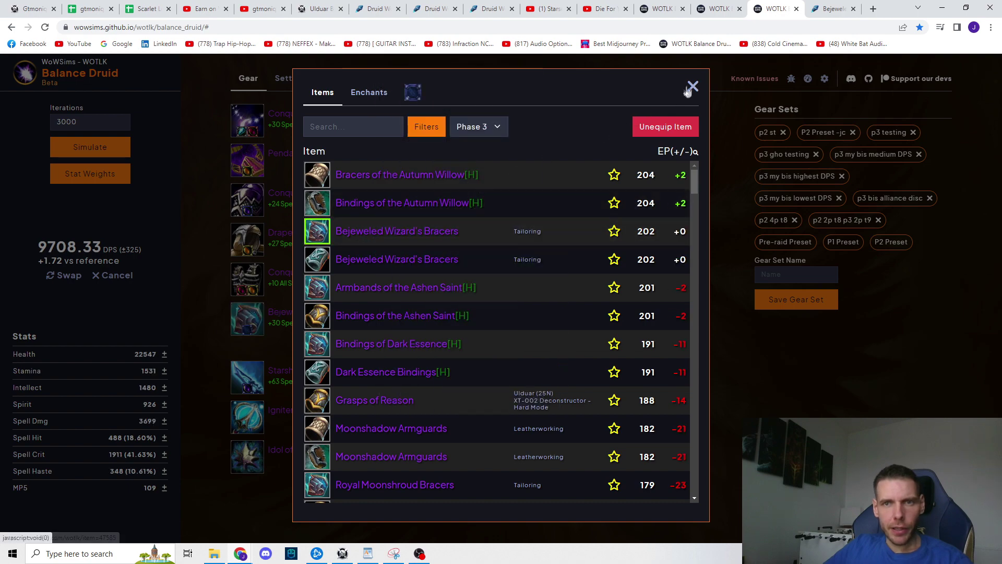
pyautogui.click(690, 88)
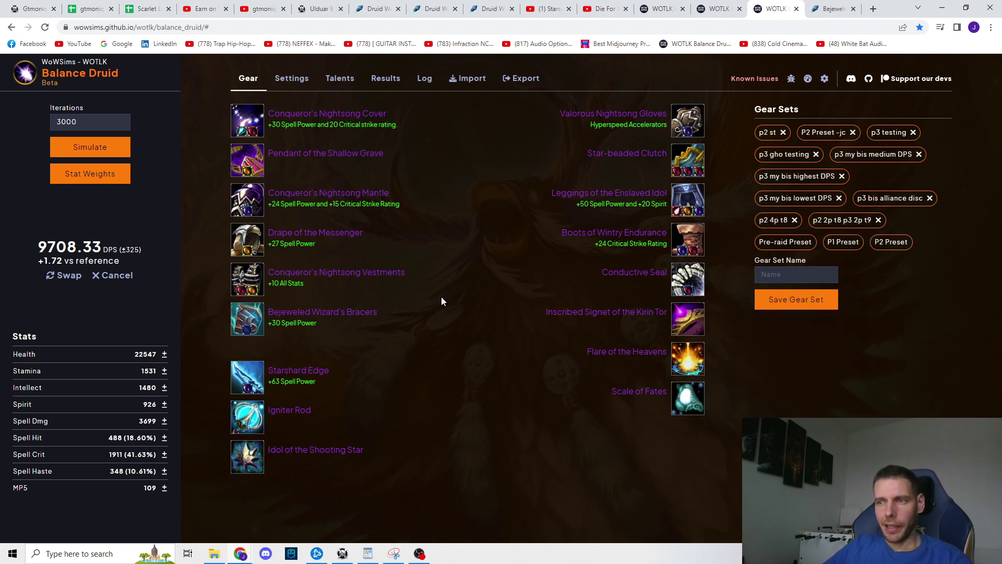
pyautogui.moveTo(371, 313)
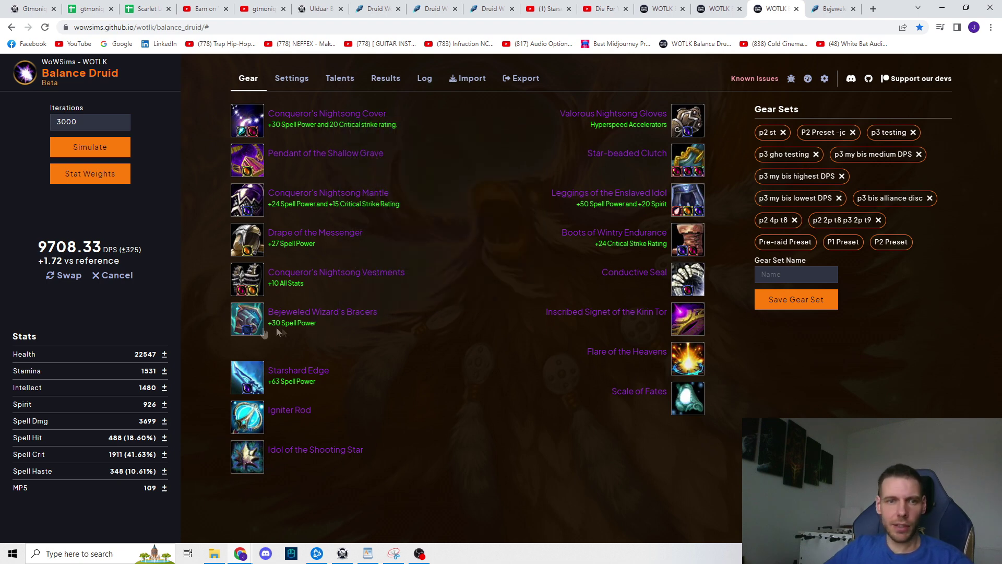
# - Socket a Purified Twilight Opal from the Phase 2 gems into Bejeweled Wizard's Bracers, and simulate the DPS against the reference
pyautogui.click(249, 320)
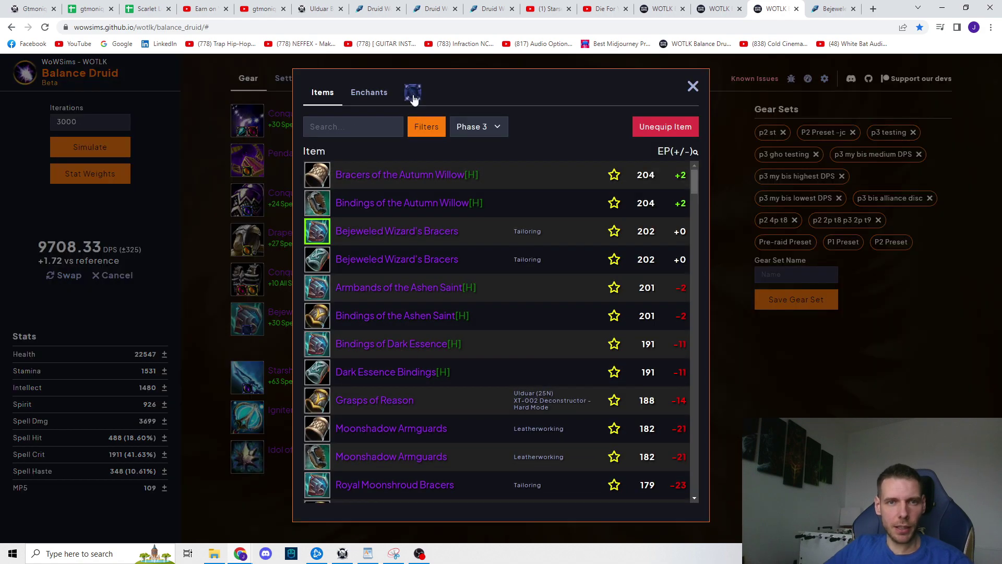
pyautogui.click(412, 93)
pyautogui.click(436, 126)
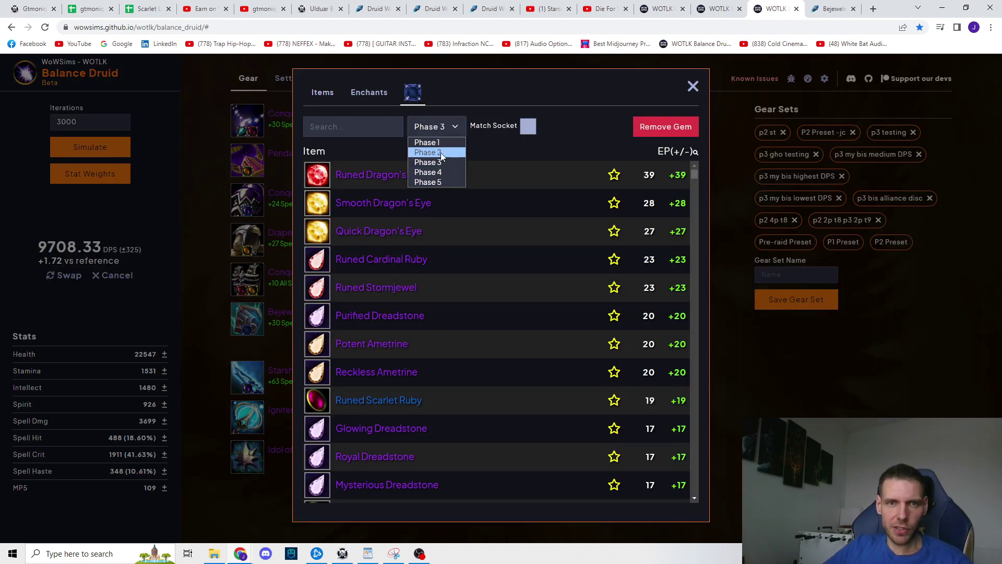
pyautogui.click(423, 153)
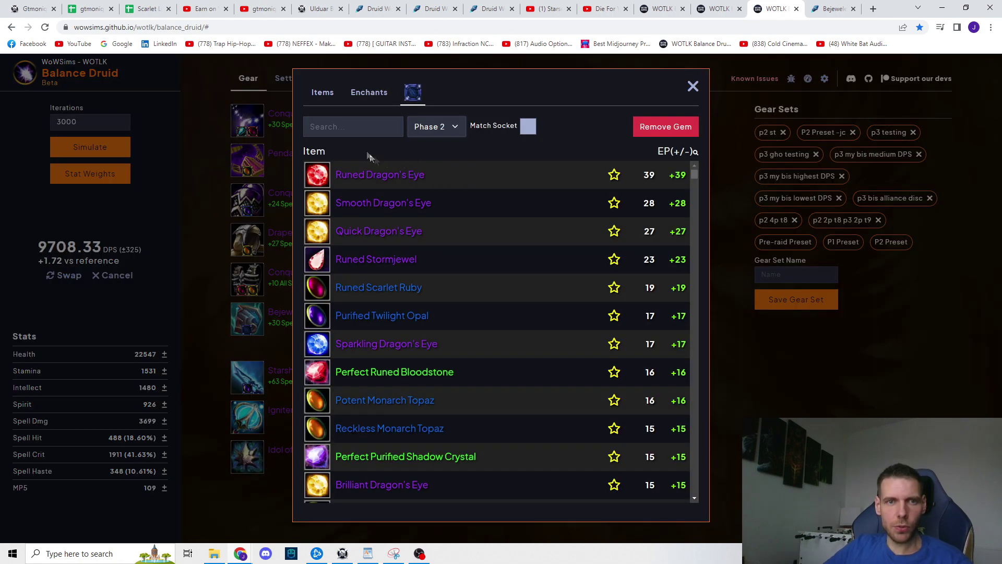
pyautogui.click(389, 319)
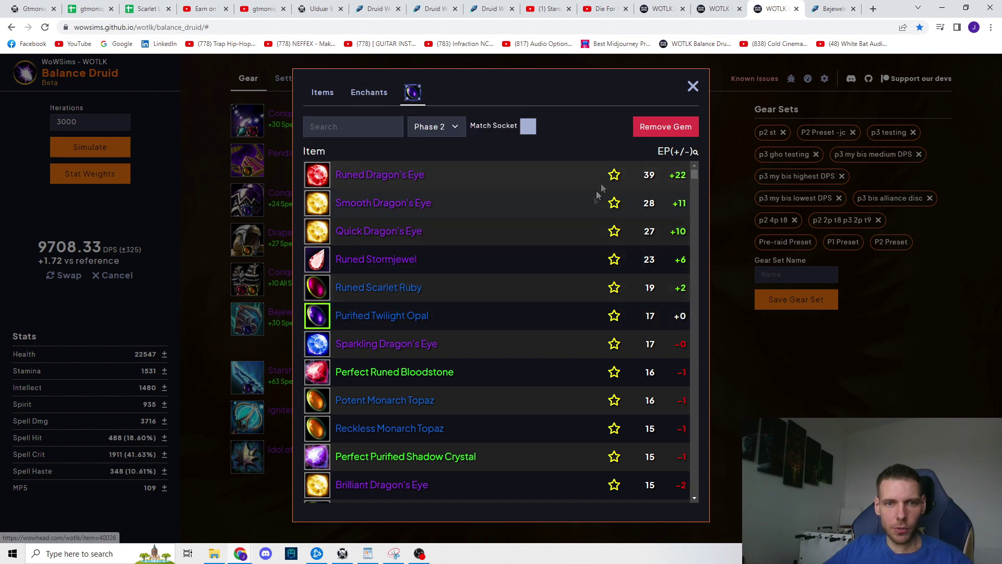
pyautogui.click(692, 85)
pyautogui.click(120, 152)
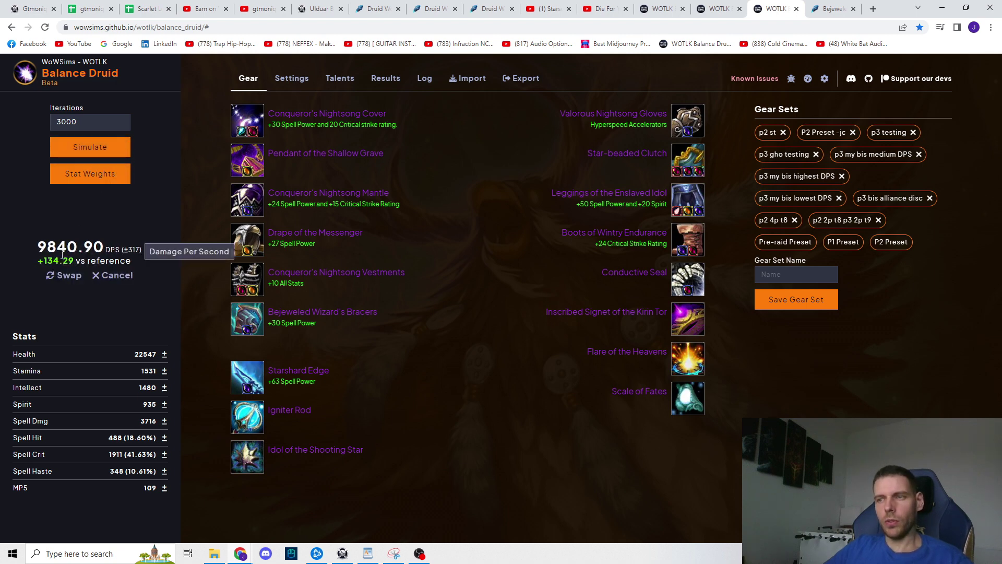
pyautogui.moveTo(51, 265)
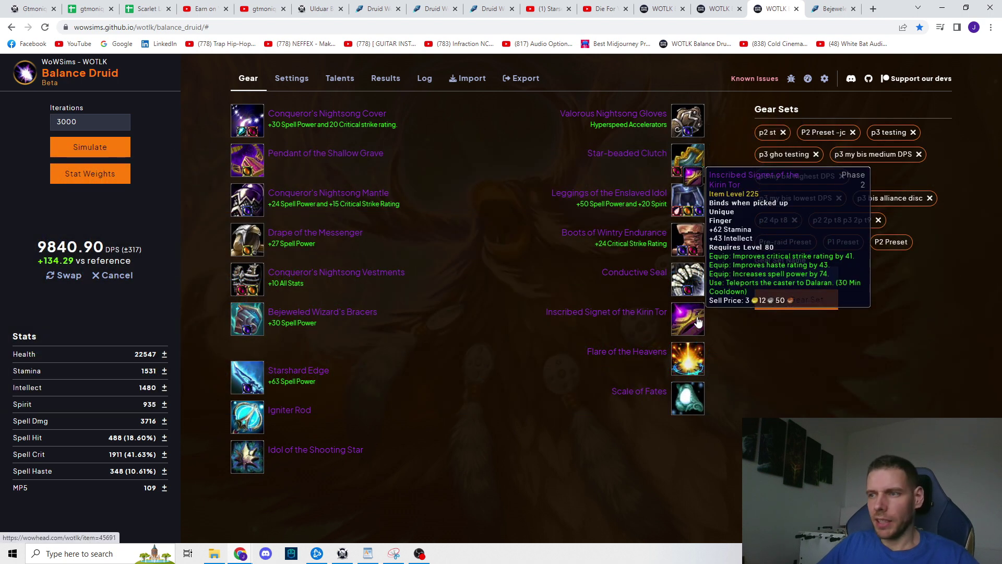
# - Replace the Inscribed Signet of the Kirin Tor with the Nebula Band and socket it with a Potent Monarch Topaz
pyautogui.click(698, 320)
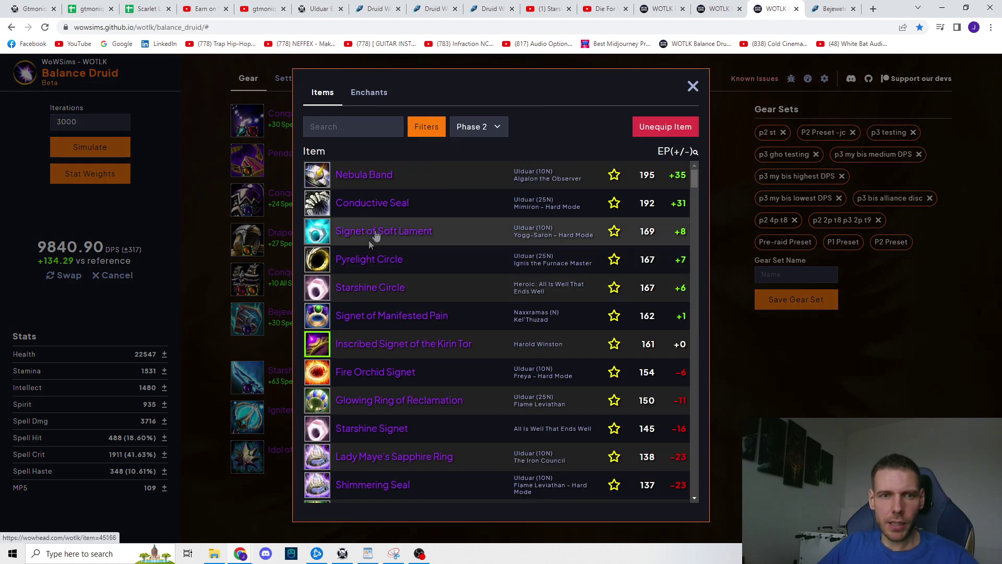
pyautogui.click(381, 177)
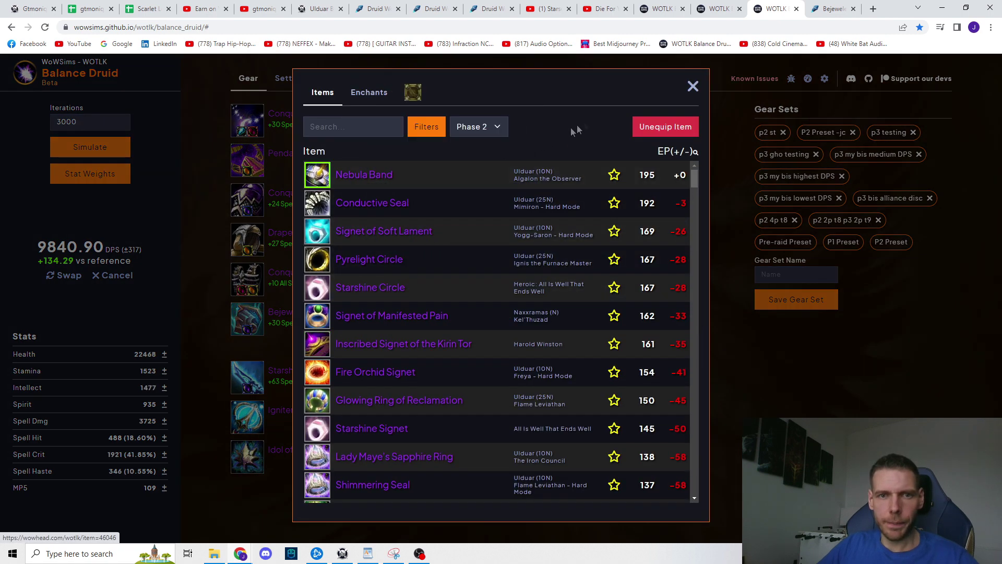
pyautogui.click(425, 97)
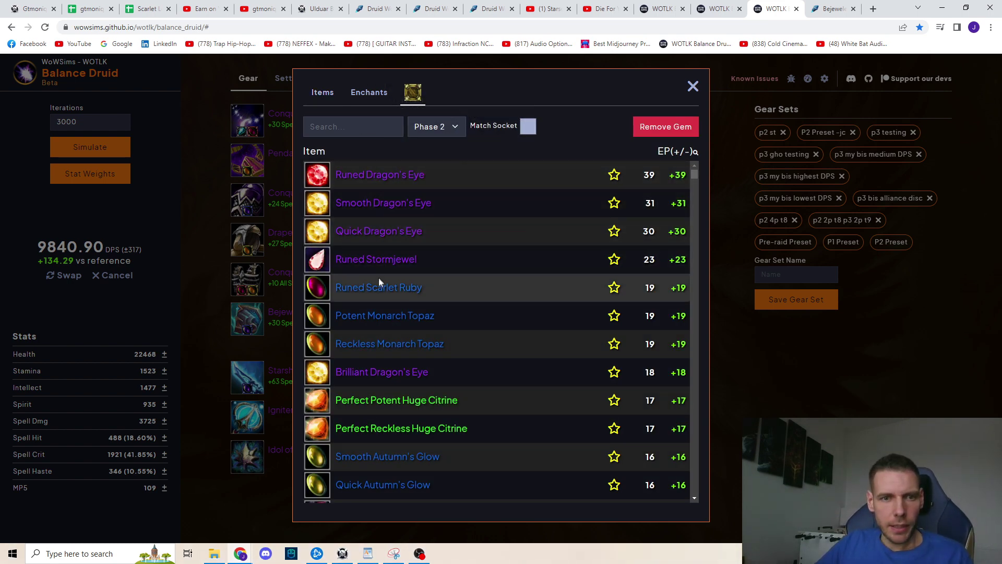
pyautogui.click(381, 319)
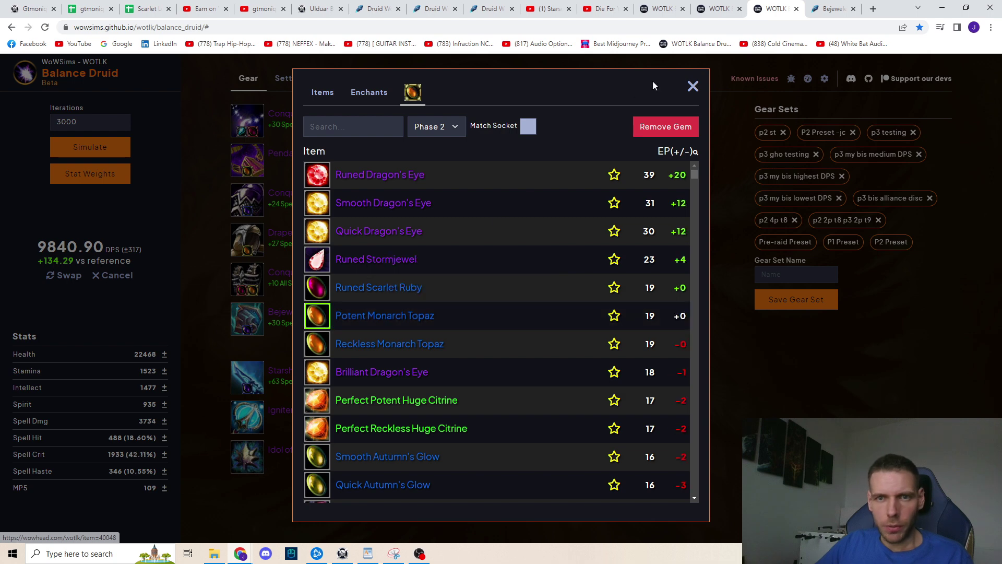
pyautogui.click(692, 86)
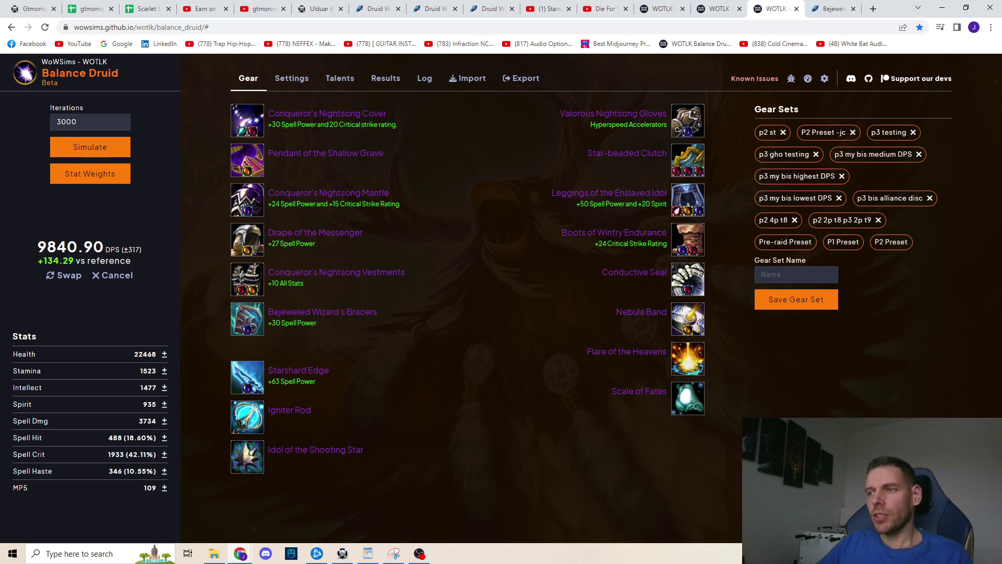
# - Simulate the DPS with the Nebula Band equipped and compare it with the reference
pyautogui.click(90, 150)
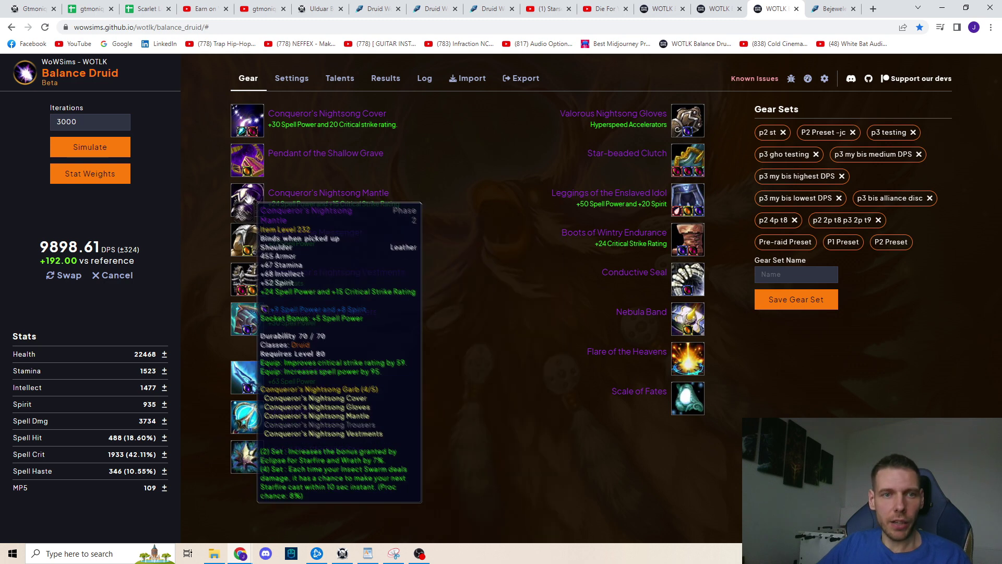
pyautogui.moveTo(251, 151)
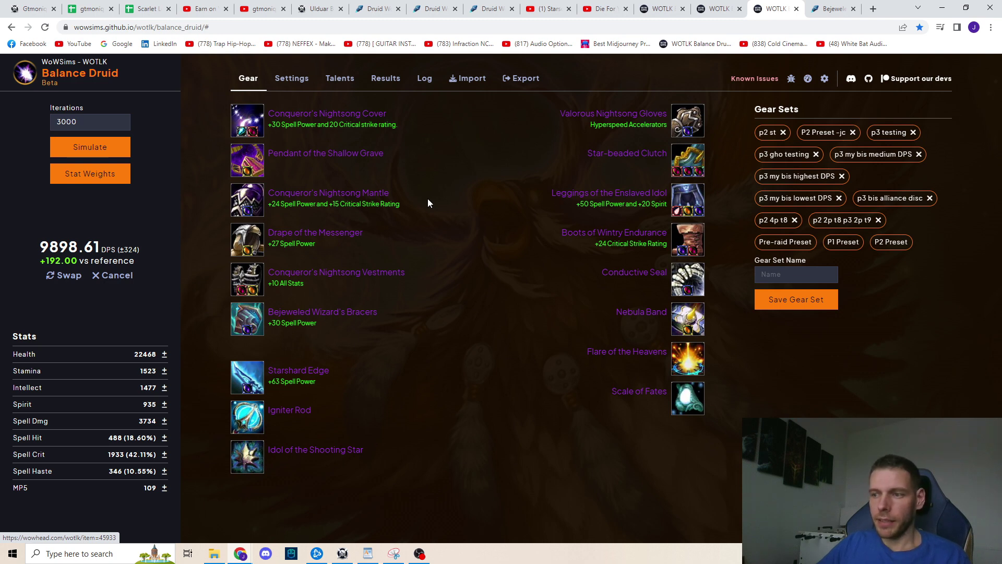
pyautogui.moveTo(63, 266)
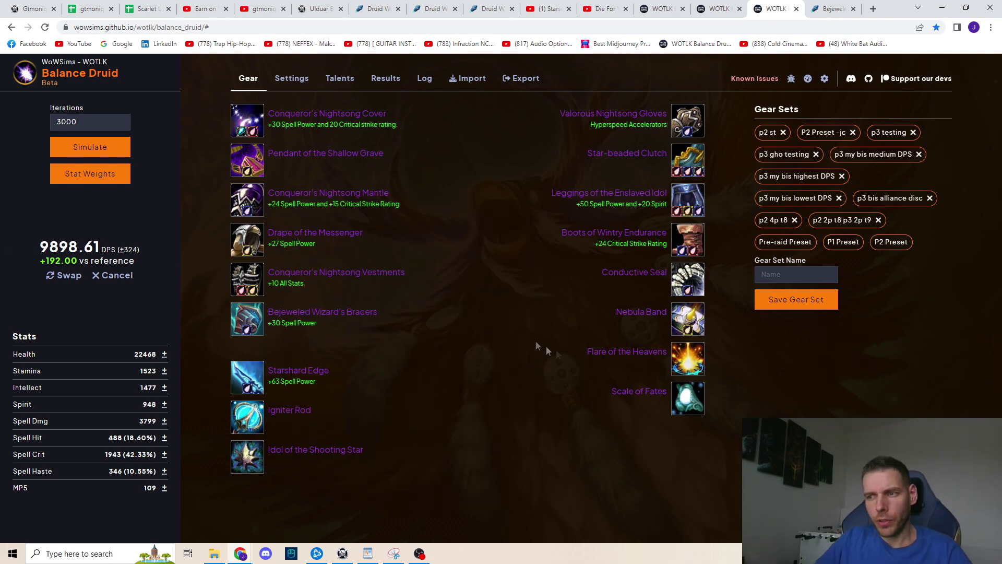
# - Simulate the DPS with the upgraded gems socketed throughout the gear and review the gain over the reference
pyautogui.click(113, 149)
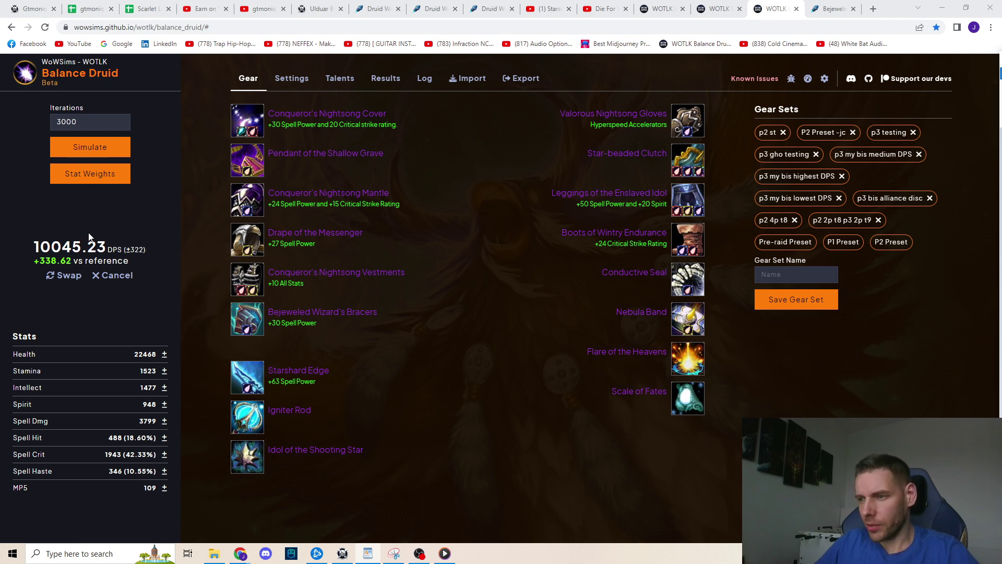
pyautogui.moveTo(684, 328)
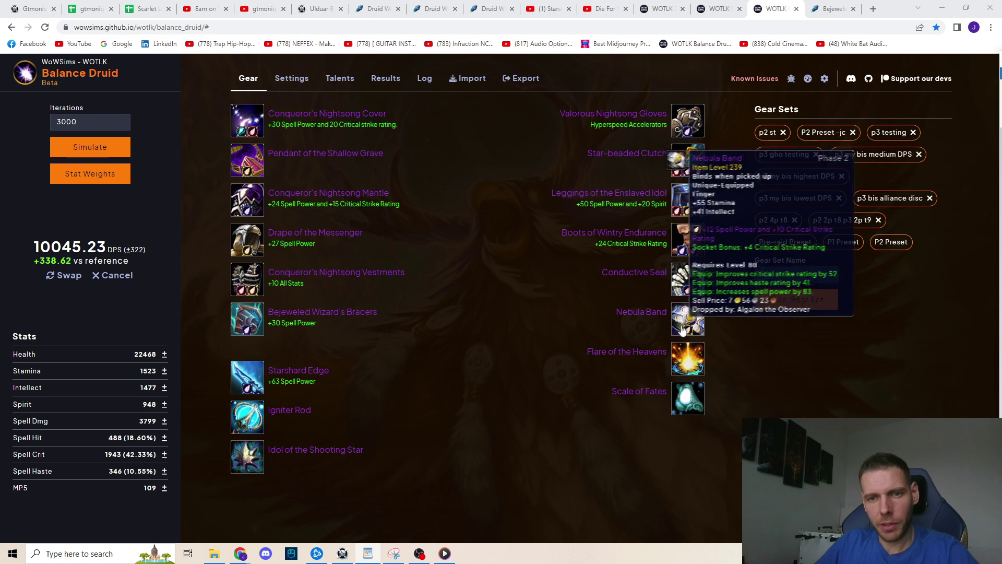
pyautogui.moveTo(256, 322)
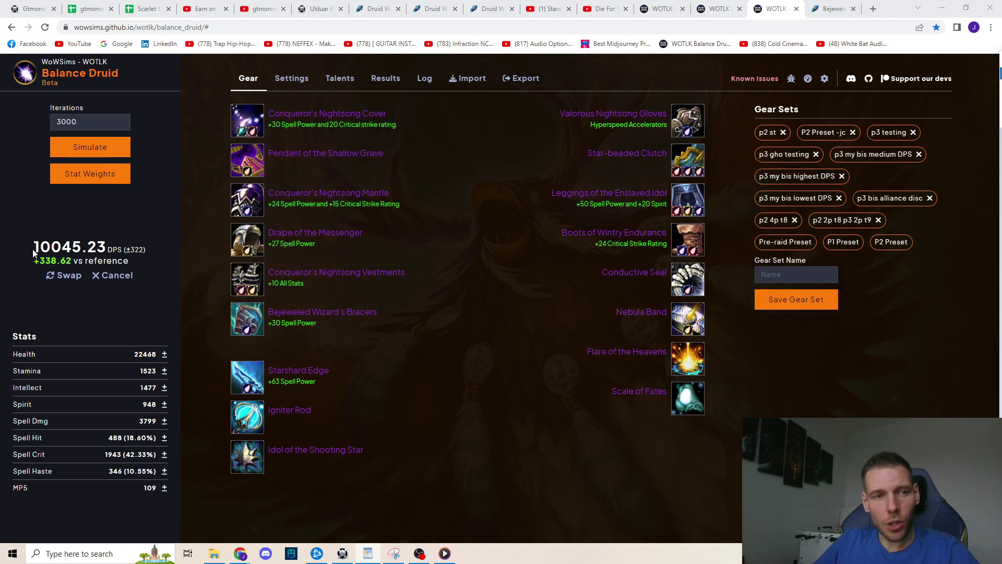
pyautogui.moveTo(42, 256)
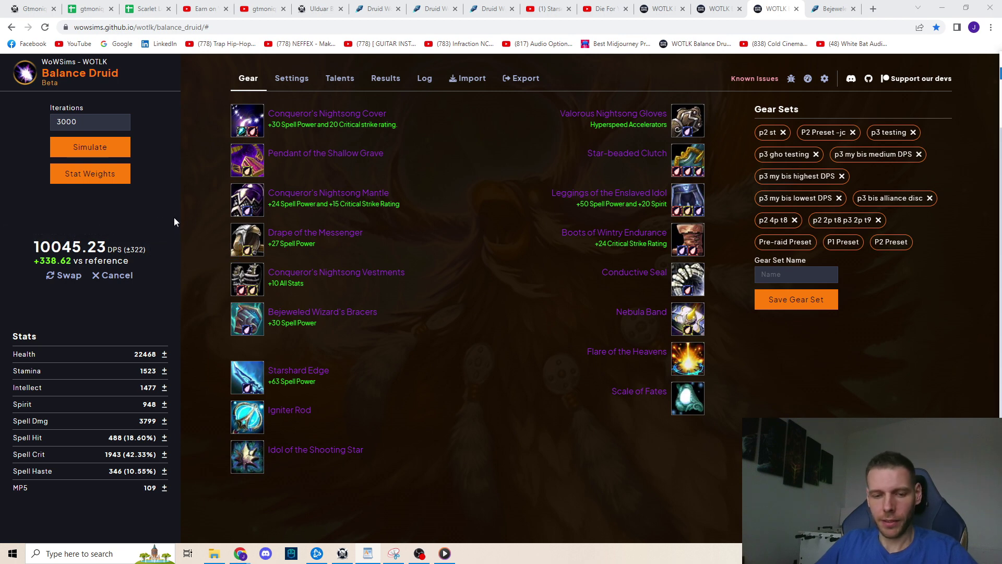
# - Replace the comparison reference with the current simulated DPS result
pyautogui.click(130, 275)
pyautogui.click(123, 275)
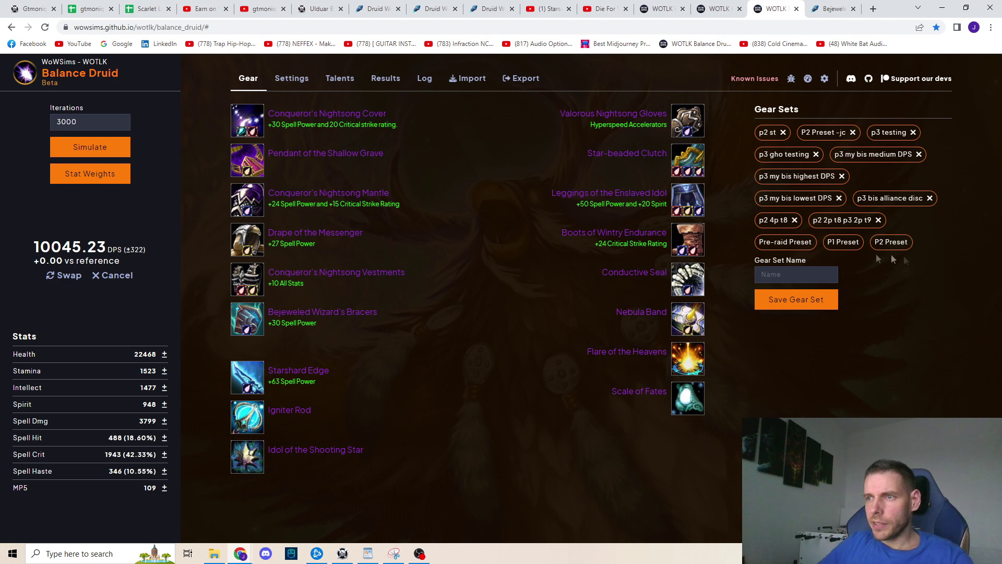
pyautogui.moveTo(704, 280)
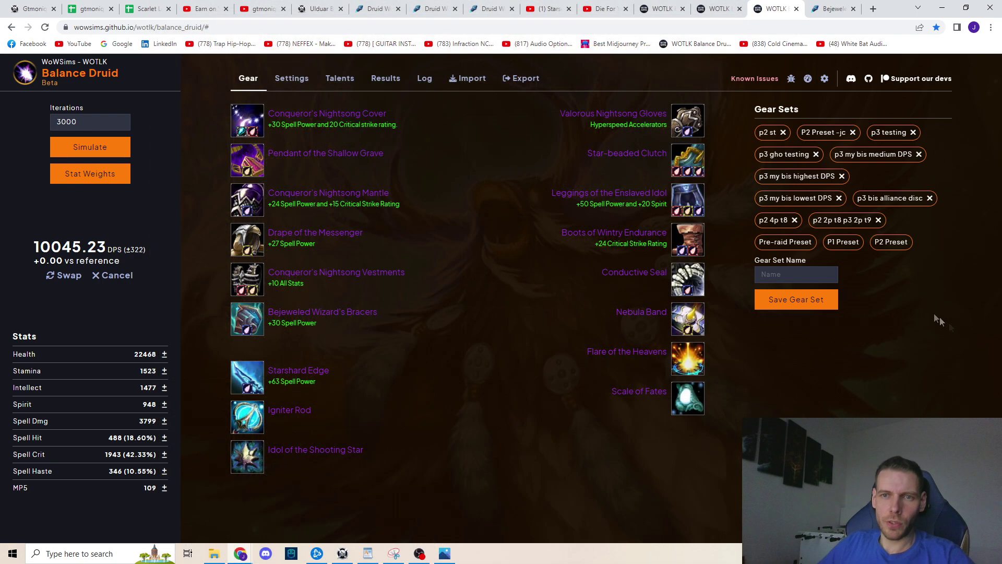
# - Equip the heroic Malfurion's Gloves of Triumph in place of the Valorous Nightsong Gloves
pyautogui.click(691, 122)
pyautogui.click(379, 122)
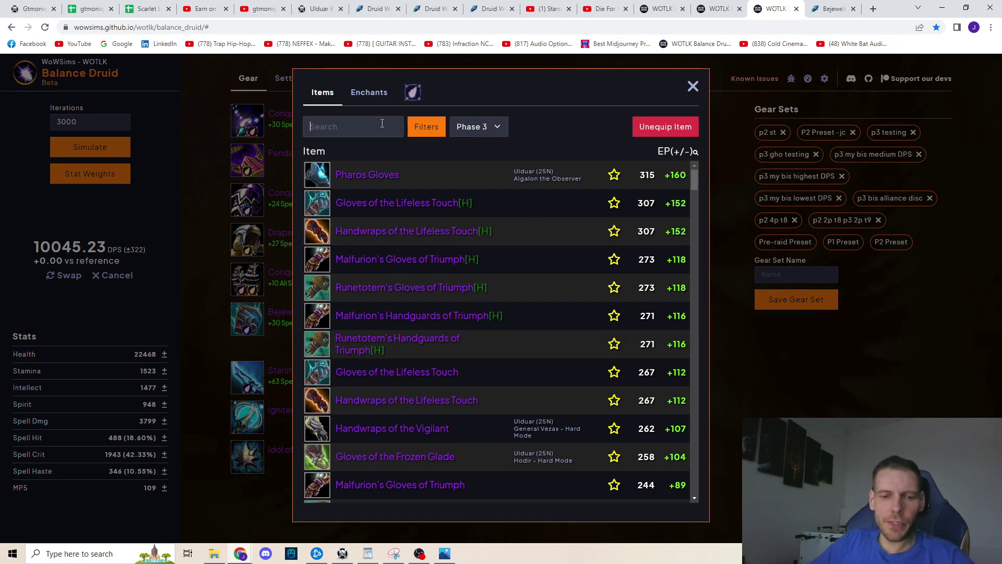
pyautogui.write('malfu')
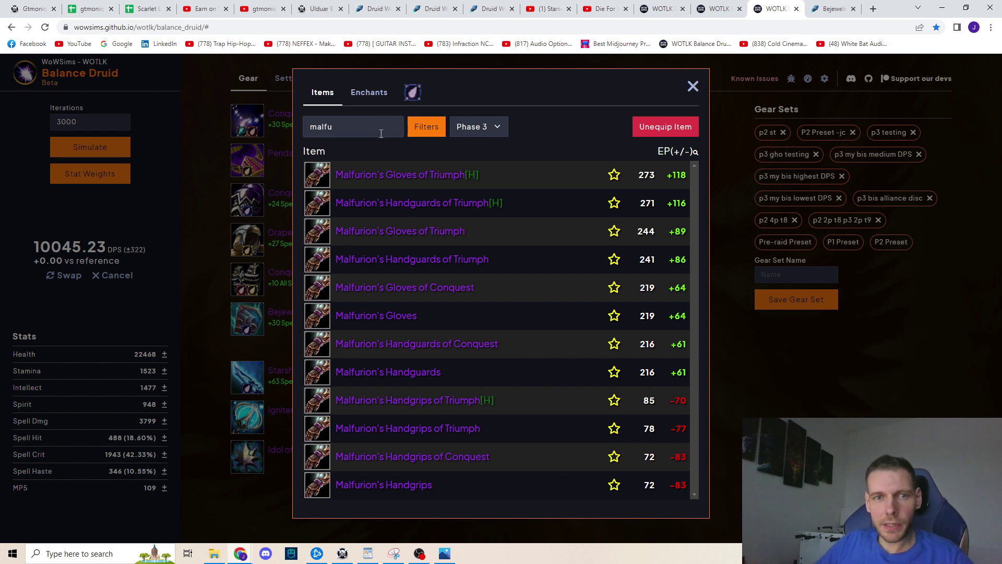
pyautogui.moveTo(383, 175)
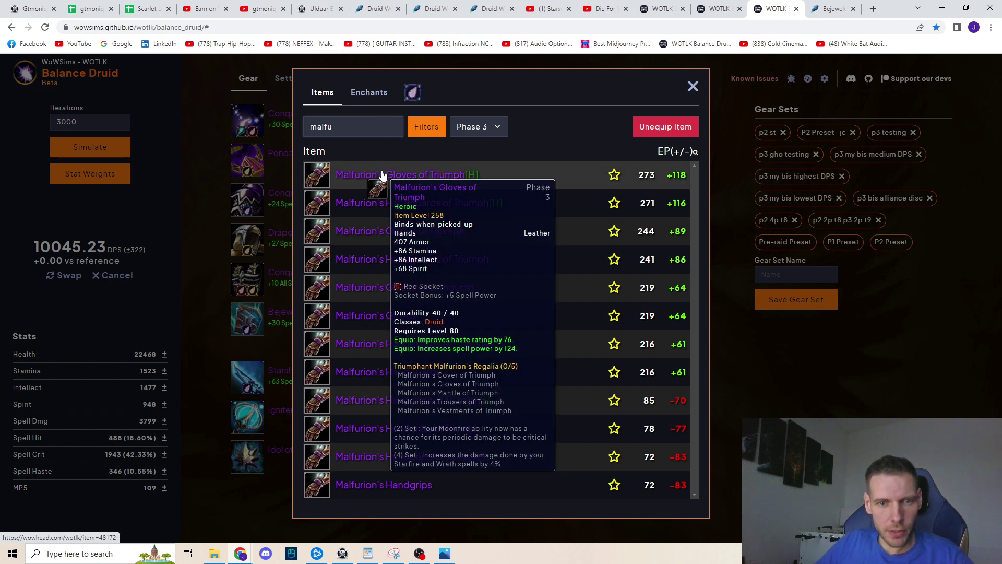
pyautogui.click(383, 175)
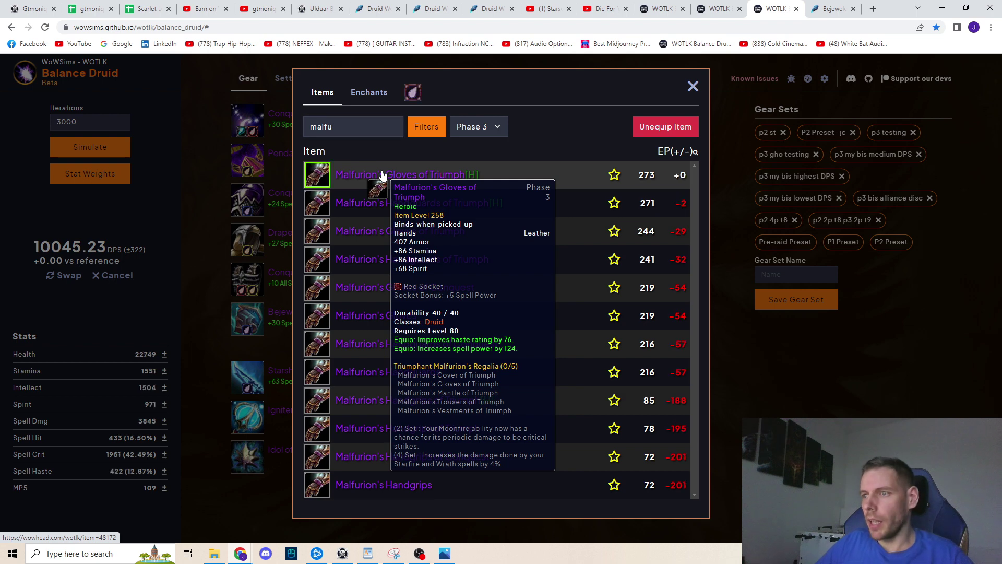
# - Socket a Runed Cardinal Ruby into the new gloves and simulate the DPS against the reference
pyautogui.click(412, 92)
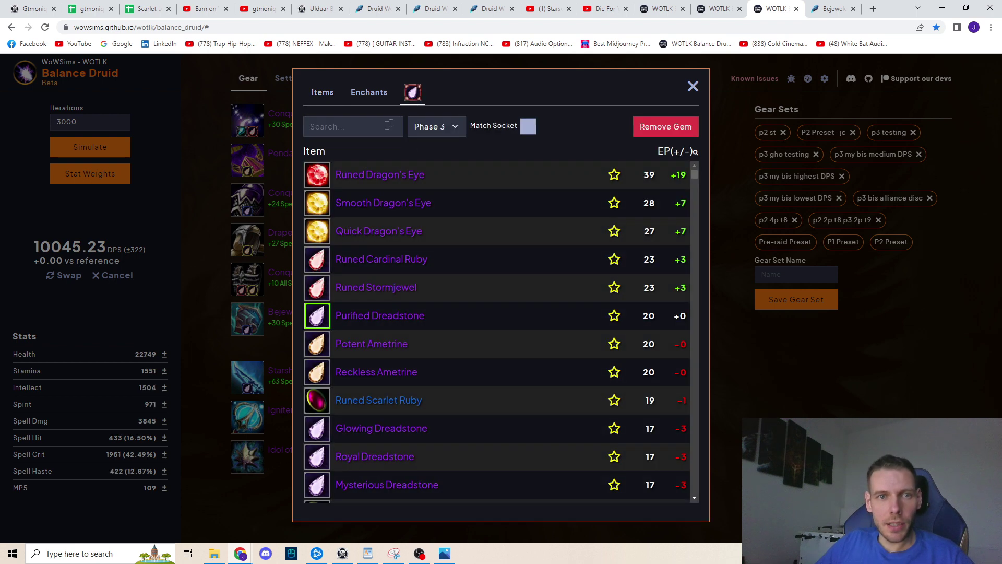
pyautogui.click(378, 259)
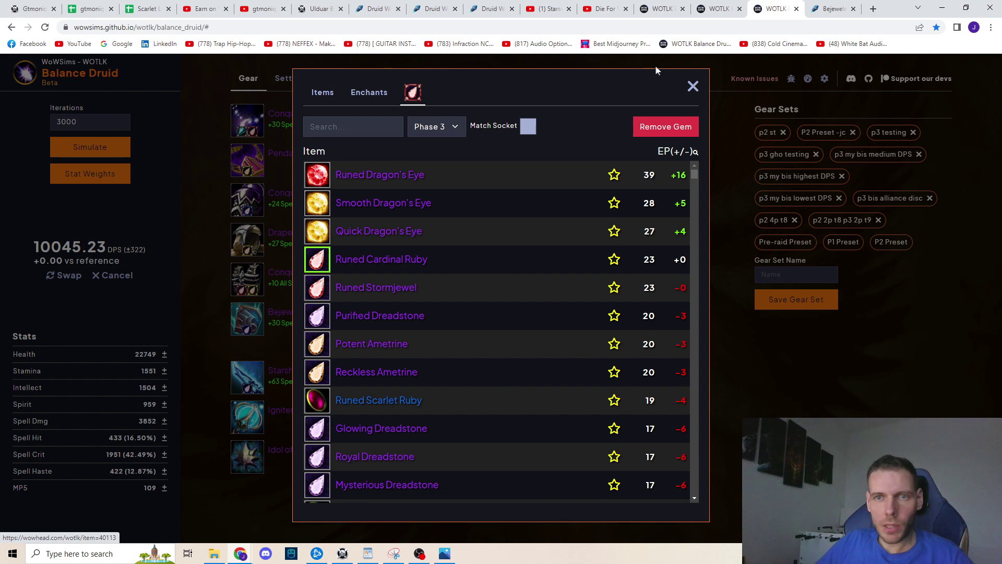
pyautogui.click(692, 87)
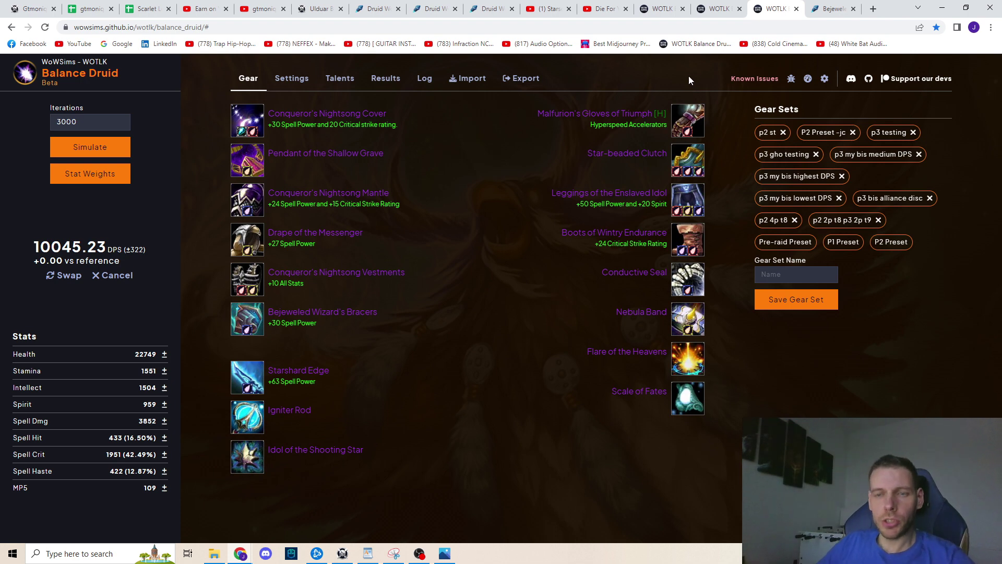
pyautogui.click(120, 147)
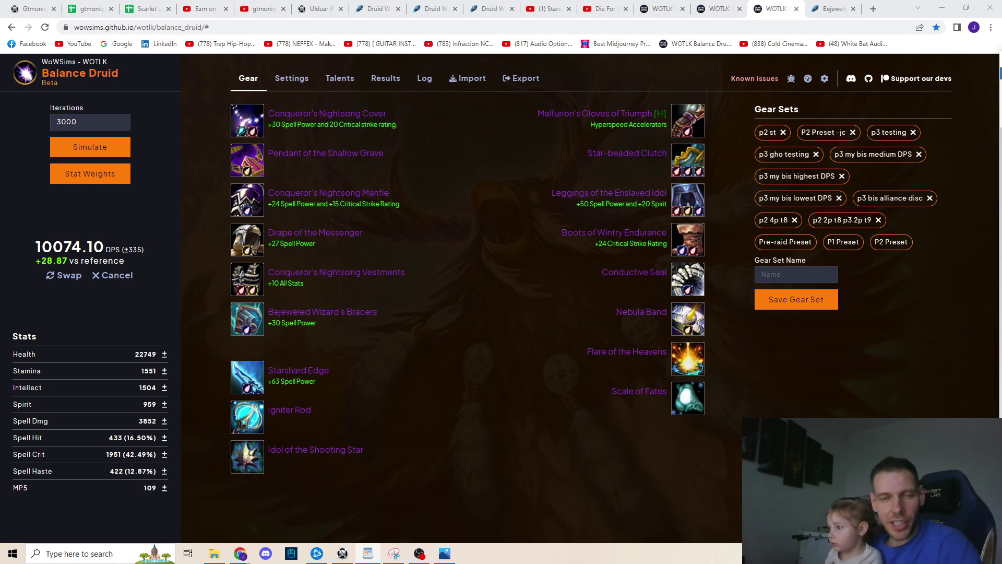
# - Equip the heroic Malfurion's Cover of Triumph in place of the Conqueror's Nightsong Cover
pyautogui.click(254, 121)
pyautogui.write('m')
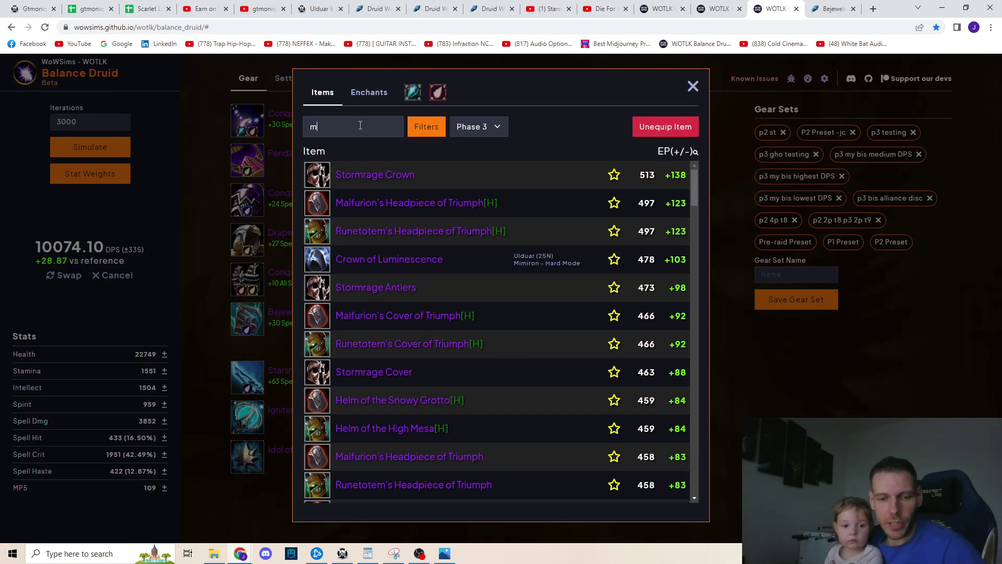
pyautogui.write('al')
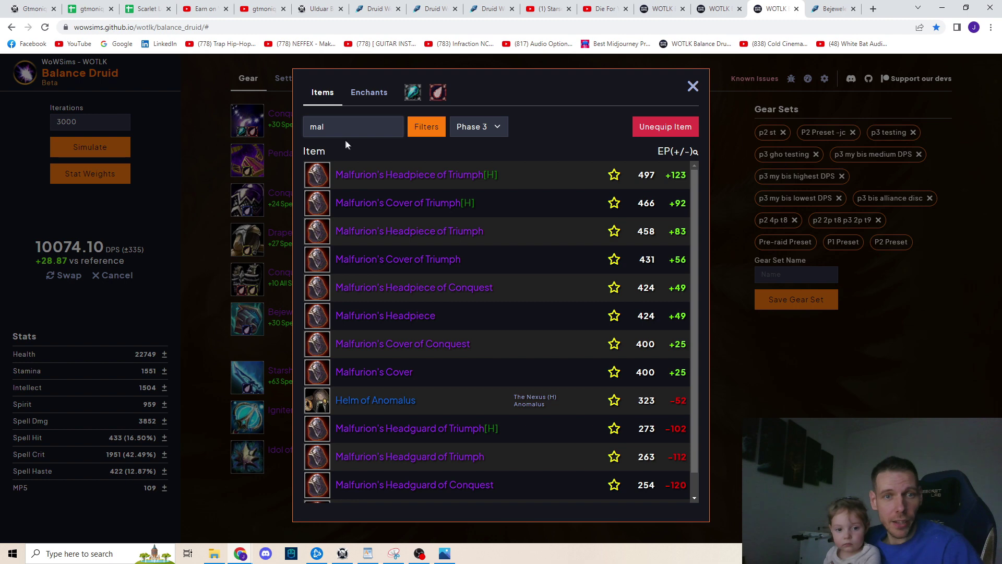
pyautogui.moveTo(377, 175)
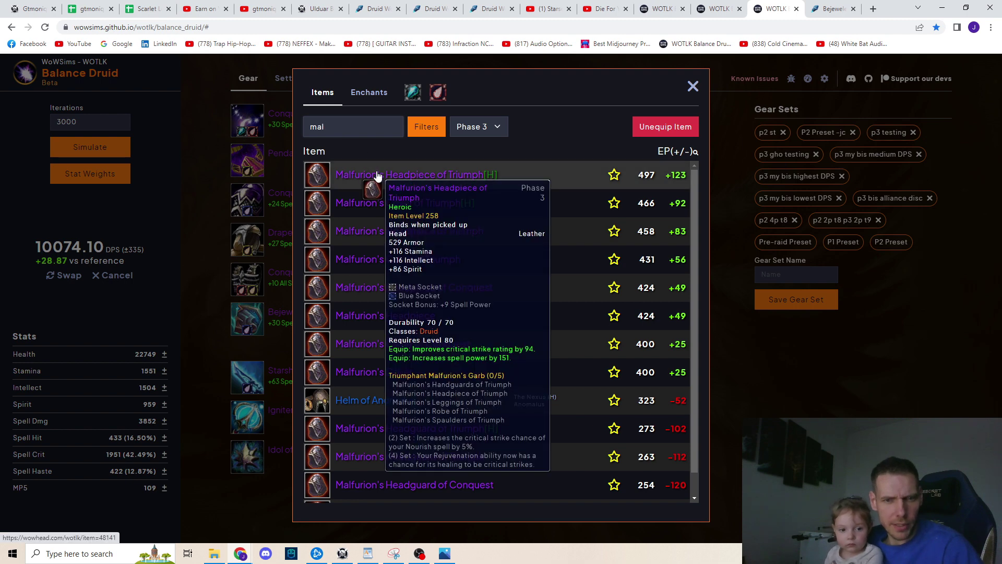
pyautogui.moveTo(358, 209)
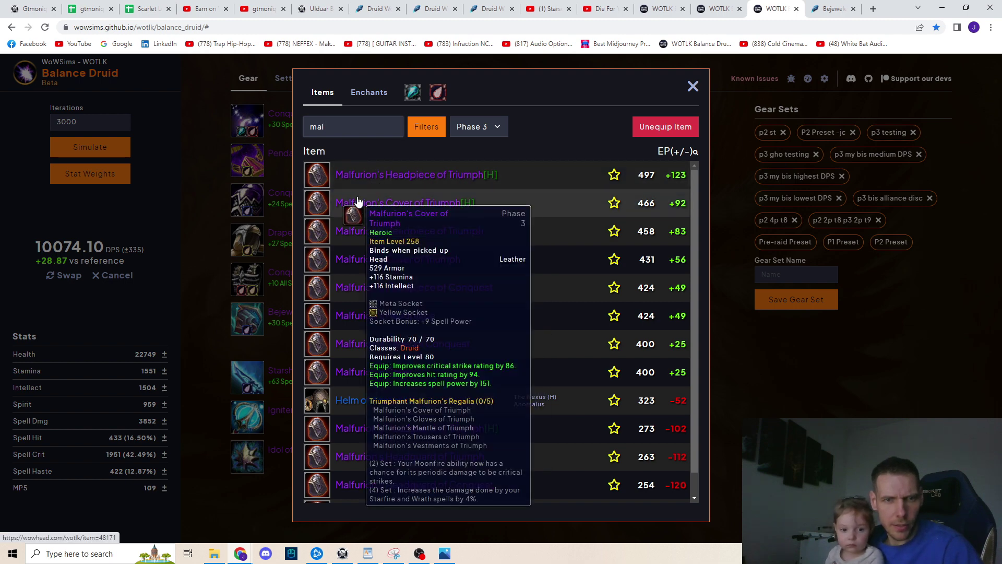
pyautogui.click(358, 209)
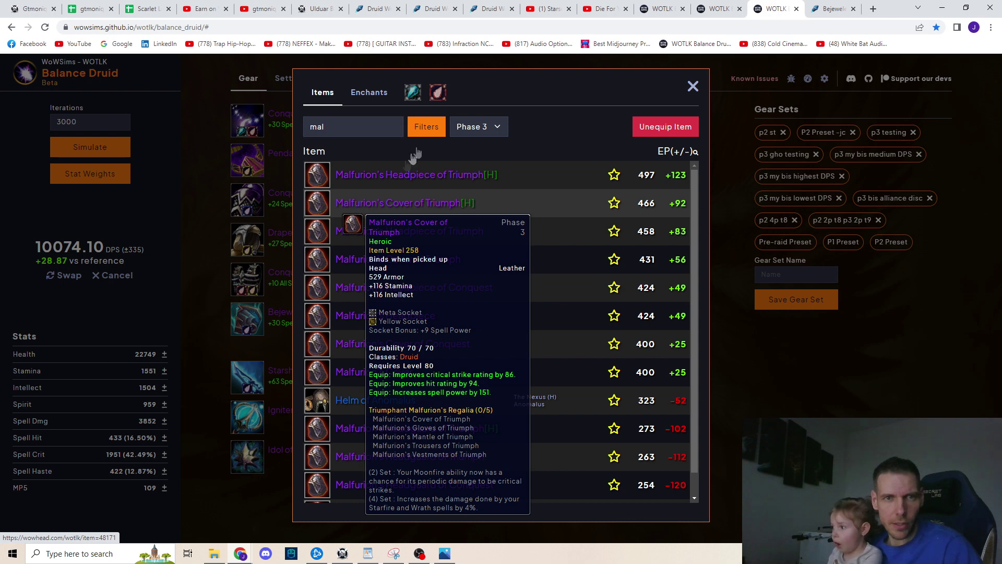
# - Socket a Potent Ametrine into the helm's non-meta socket and simulate the DPS against the reference
pyautogui.click(437, 92)
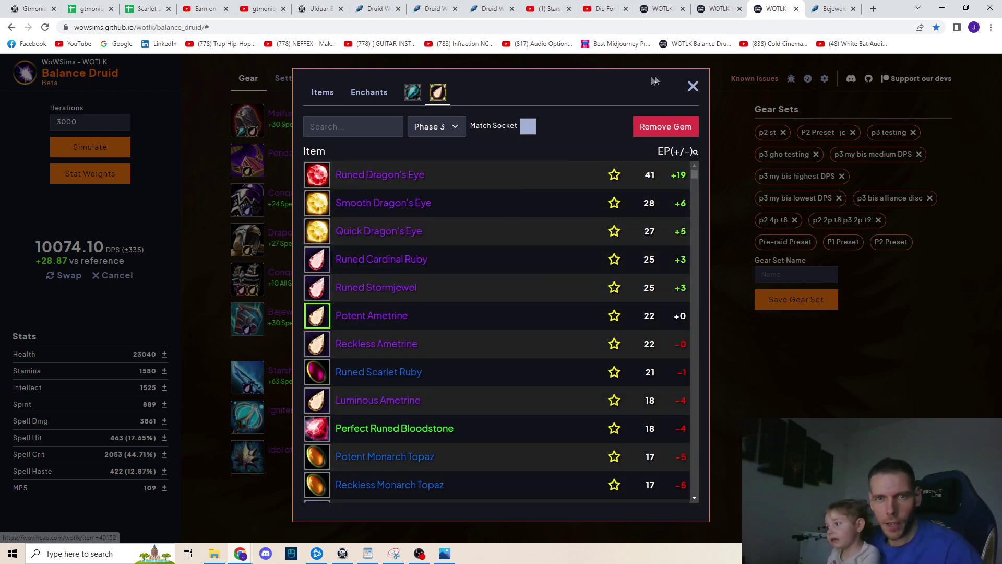
pyautogui.click(693, 87)
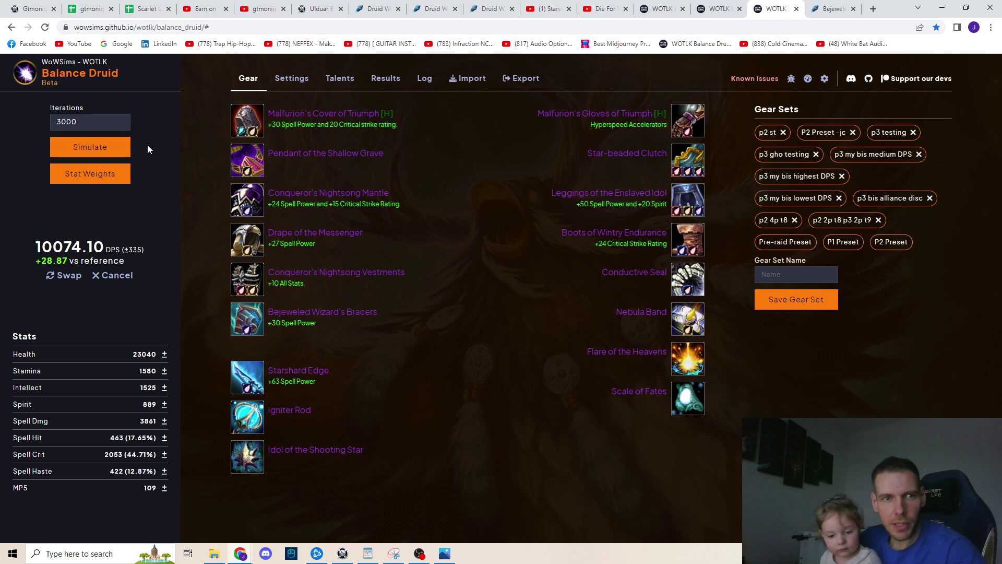
pyautogui.click(97, 157)
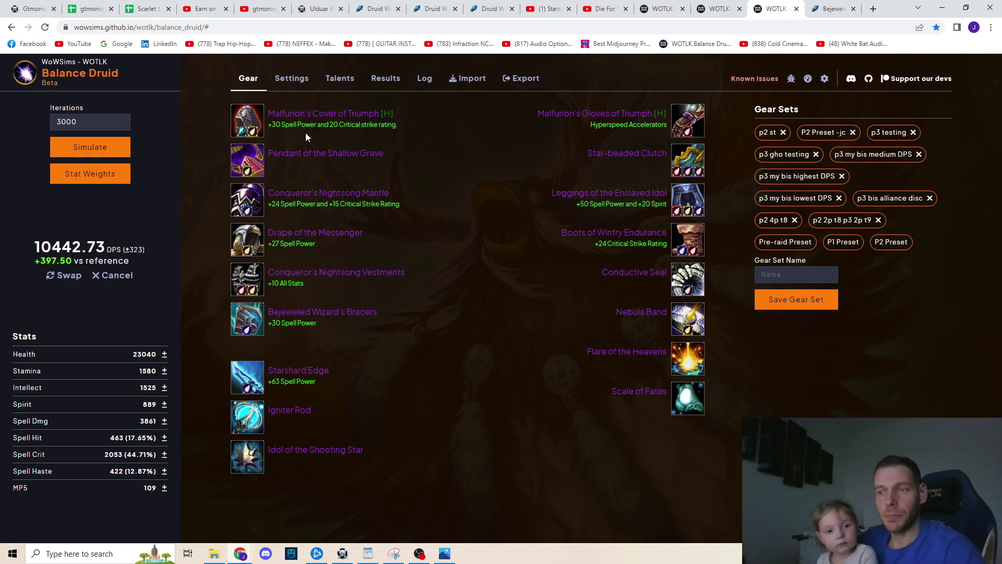
pyautogui.moveTo(677, 112)
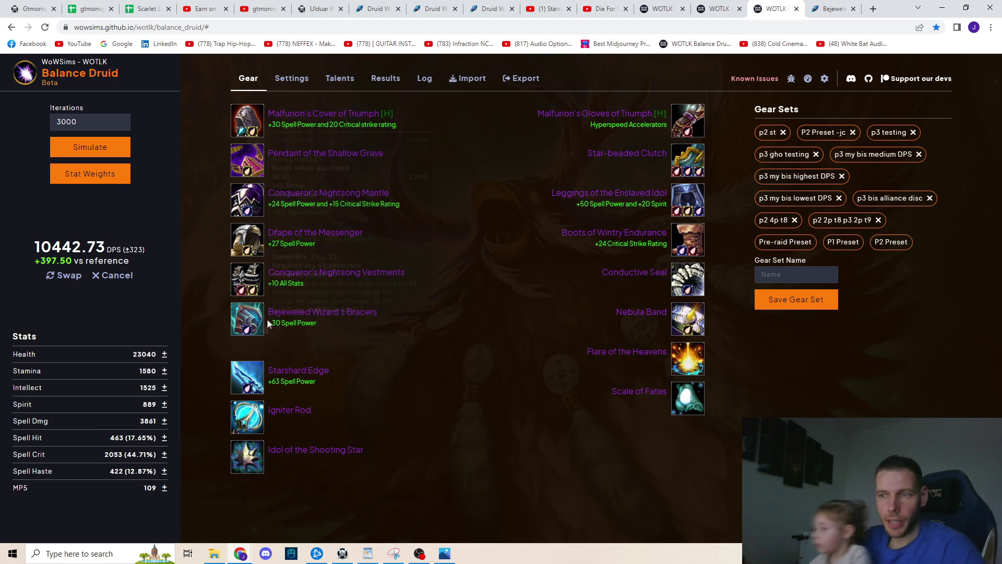
pyautogui.moveTo(274, 323)
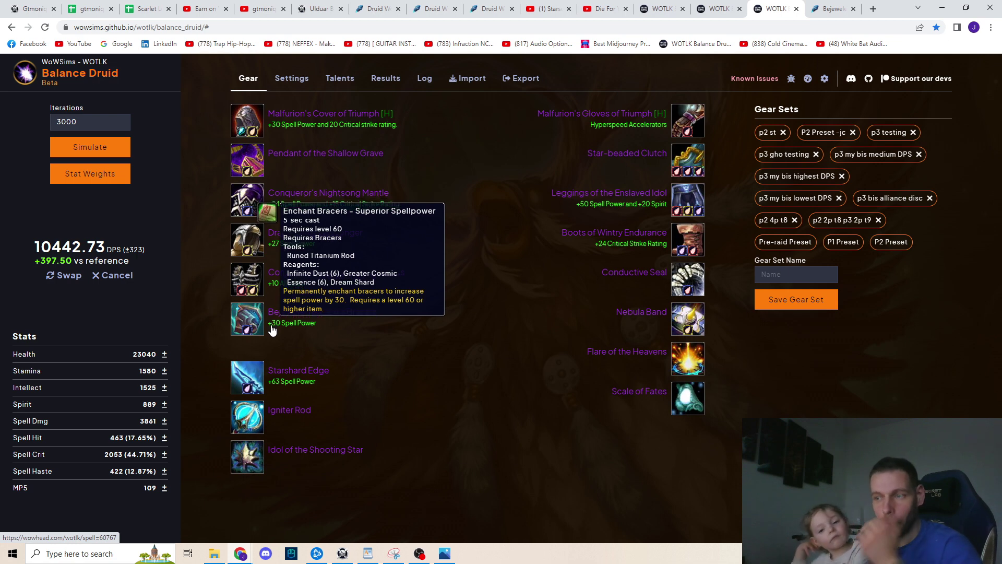
pyautogui.moveTo(309, 272)
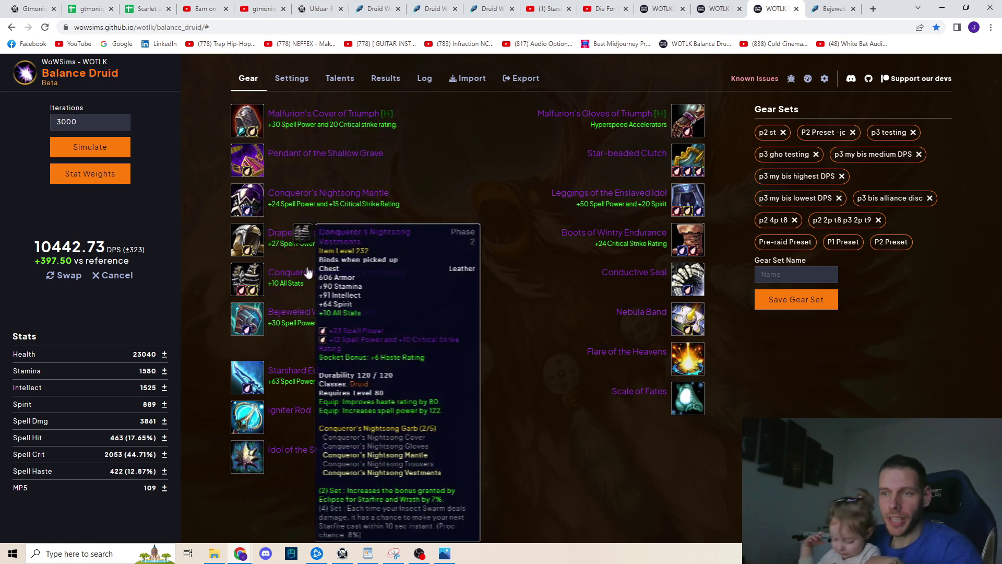
pyautogui.moveTo(254, 372)
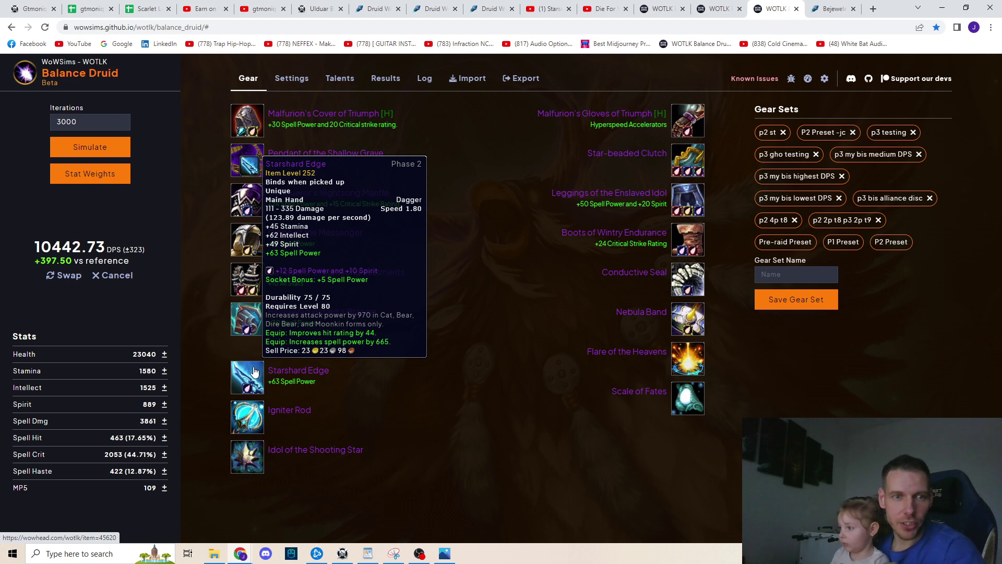
pyautogui.moveTo(257, 249)
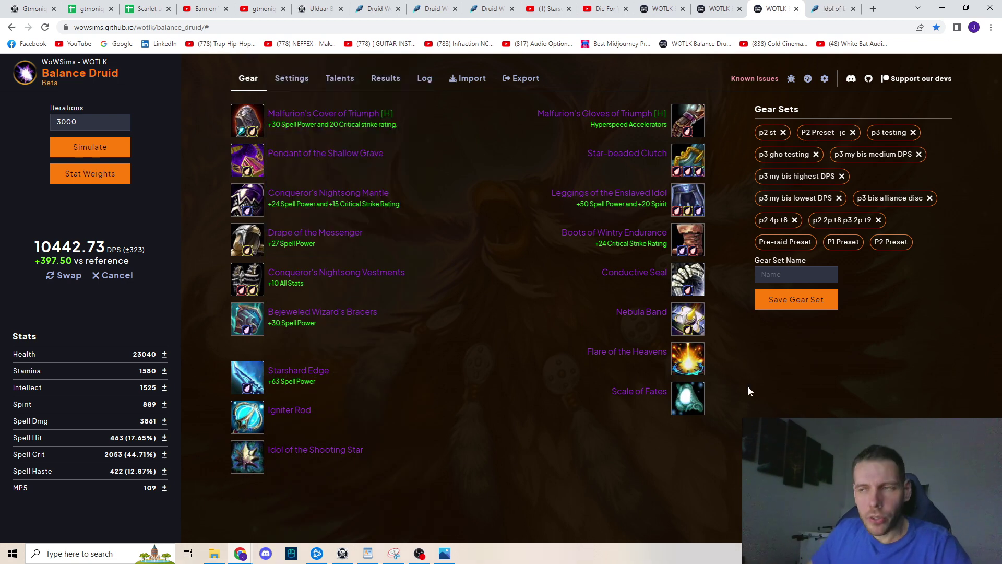
# - Replace the Idol of the Shooting Star with the Idol of Lunar Fury from the Phase 3 items
pyautogui.click(255, 459)
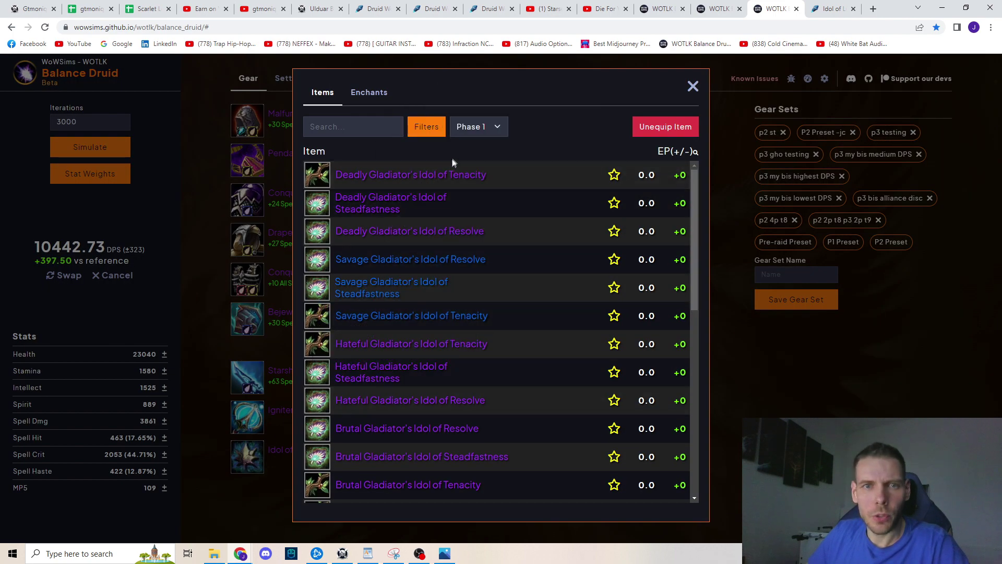
pyautogui.click(471, 133)
pyautogui.click(480, 161)
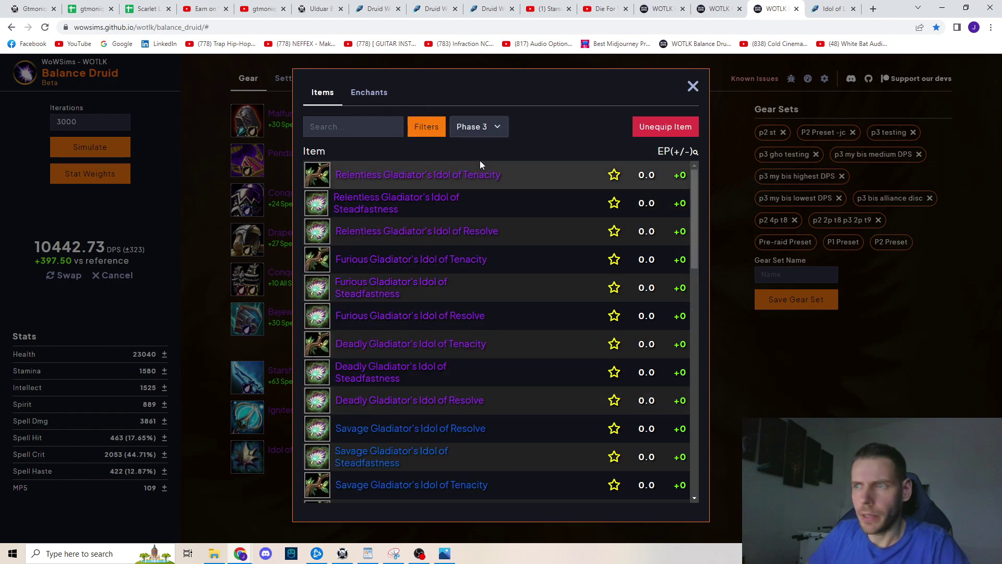
pyautogui.click(383, 131)
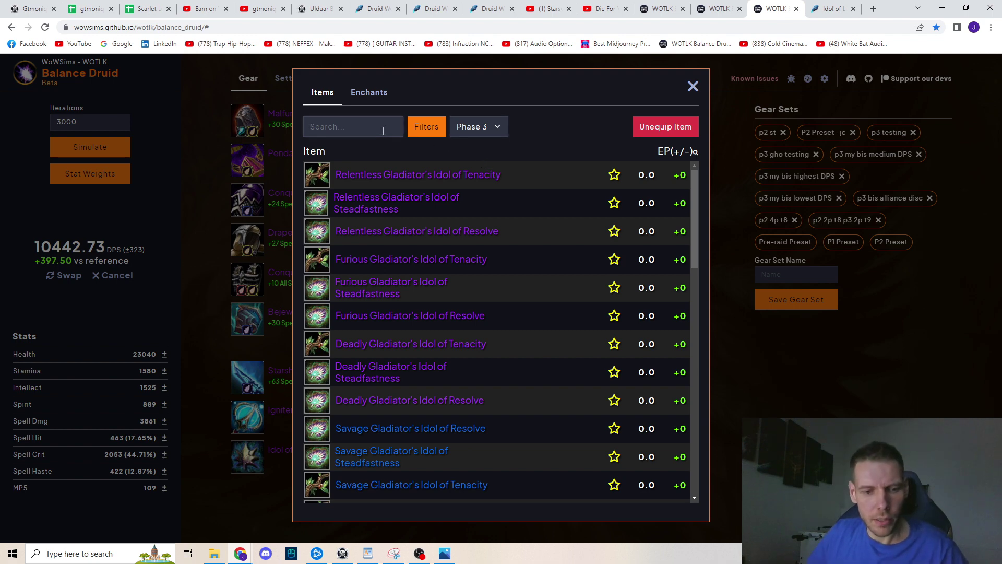
pyautogui.write('fury')
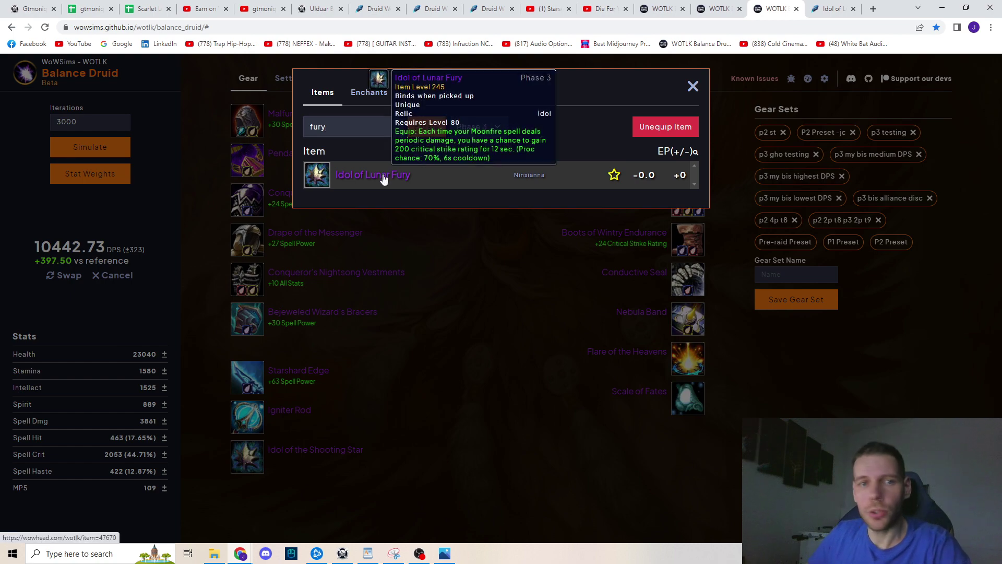
pyautogui.click(384, 177)
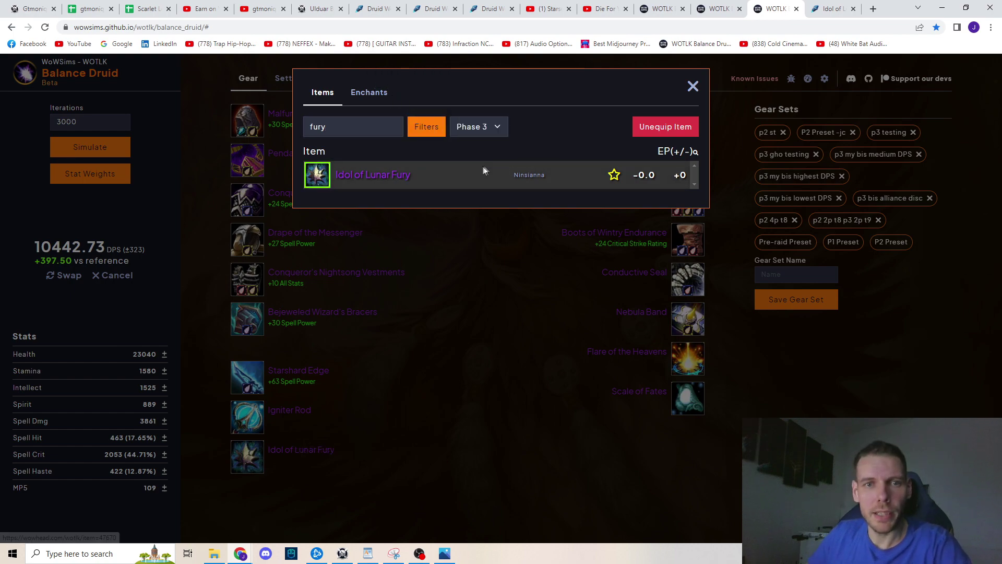
pyautogui.click(689, 89)
# - Check the Idol of Lunar Fury's vendors on its Wowhead page, and simulate the DPS with the idol equipped
pyautogui.hotkey('ctrl', 'Tab')
pyautogui.scroll(-2, 432, 312)
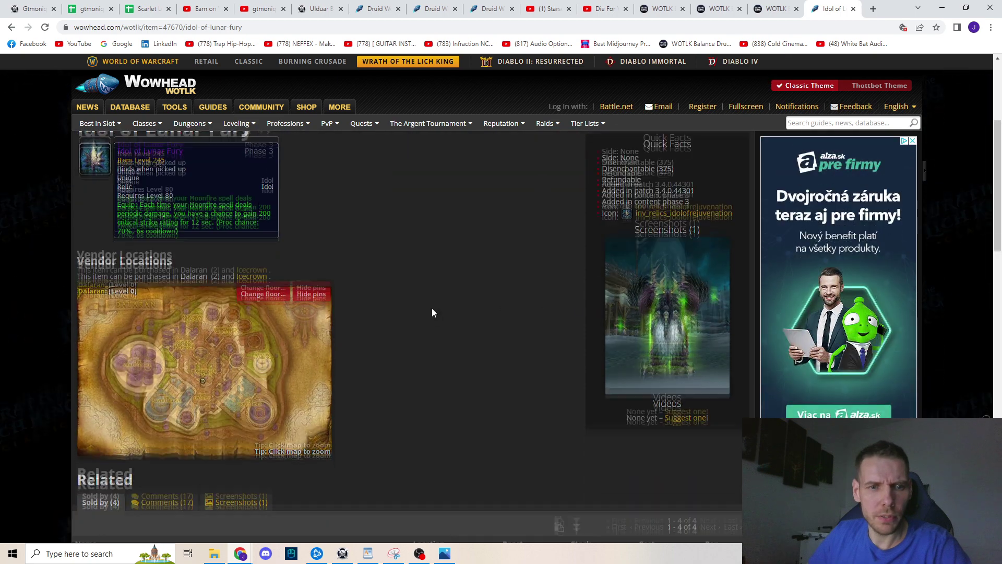
pyautogui.scroll(-3, 432, 313)
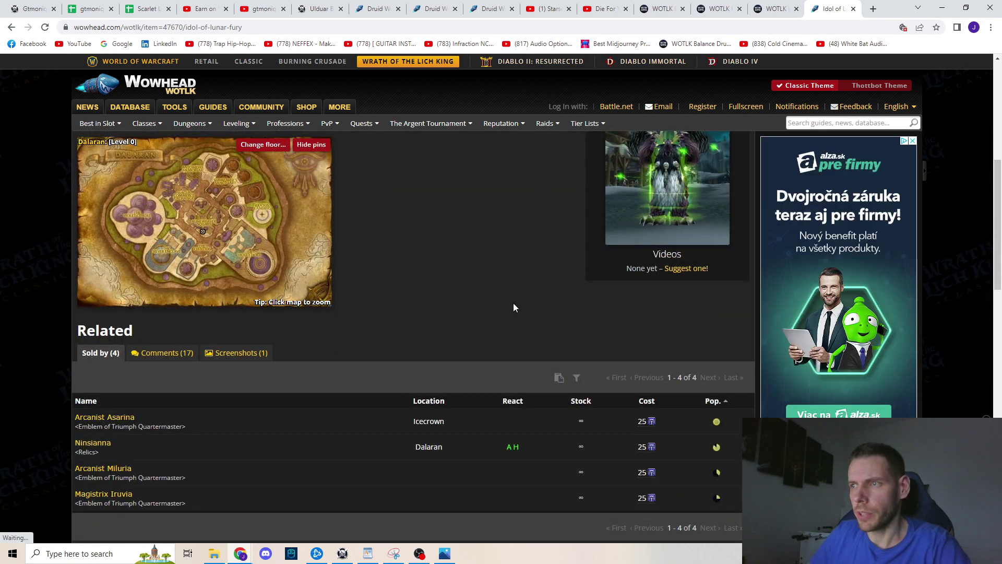
pyautogui.hotkey('ctrl', 'shift', 'Tab')
pyautogui.click(77, 156)
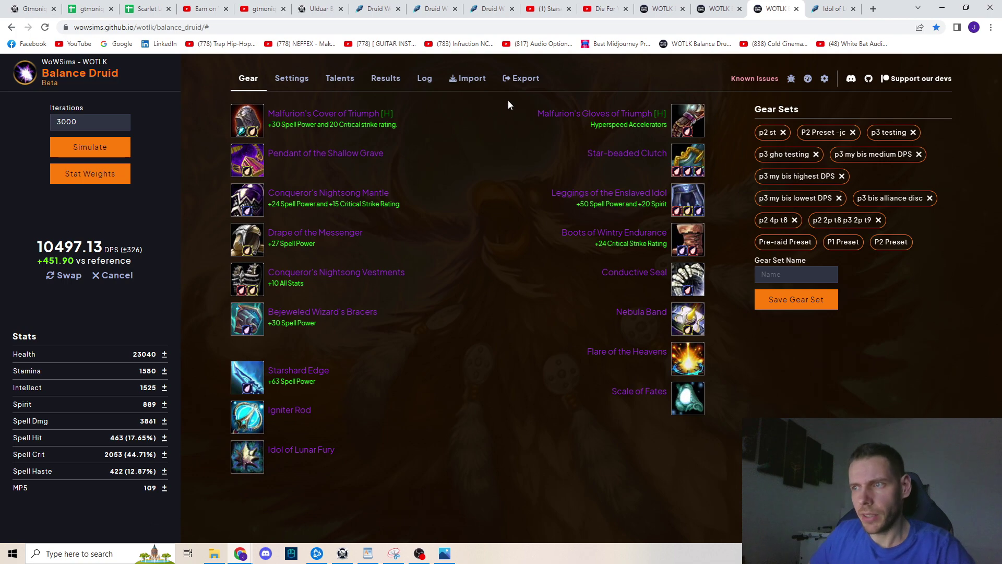
# - Check the Insect Swarm glyph in the talent setup, and set the rotation's Moonfire usage to Maximize
pyautogui.click(350, 77)
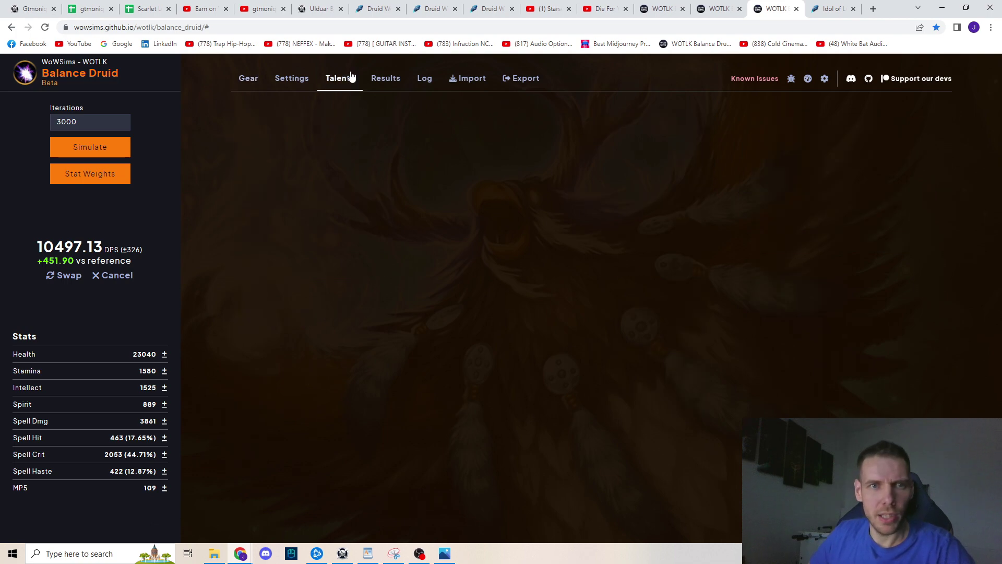
pyautogui.moveTo(650, 187)
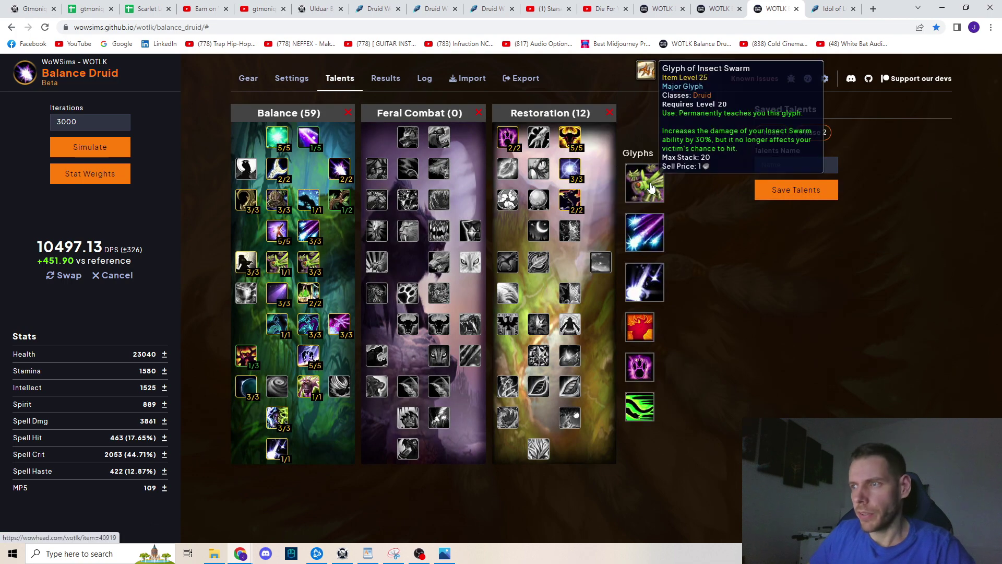
pyautogui.click(301, 80)
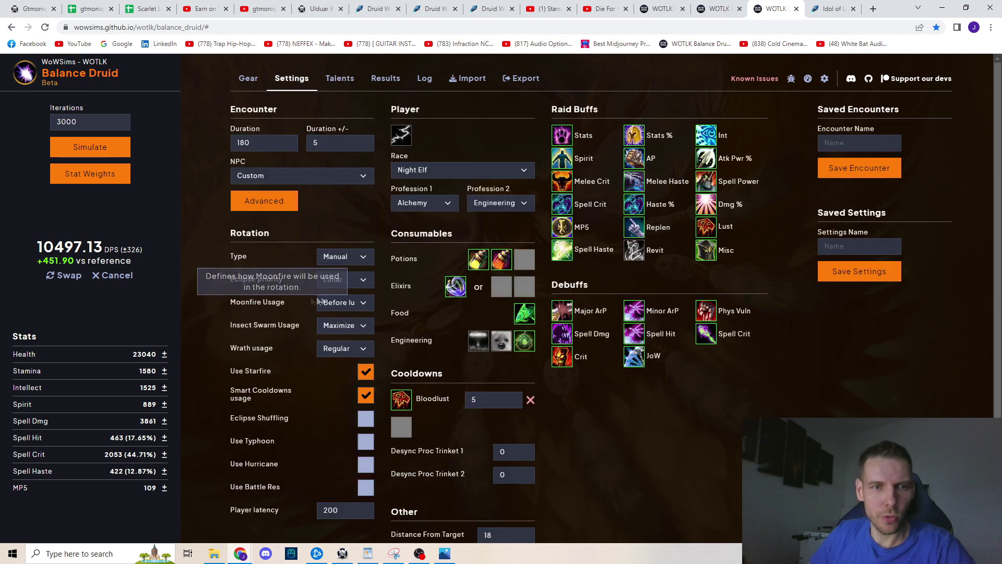
pyautogui.click(342, 303)
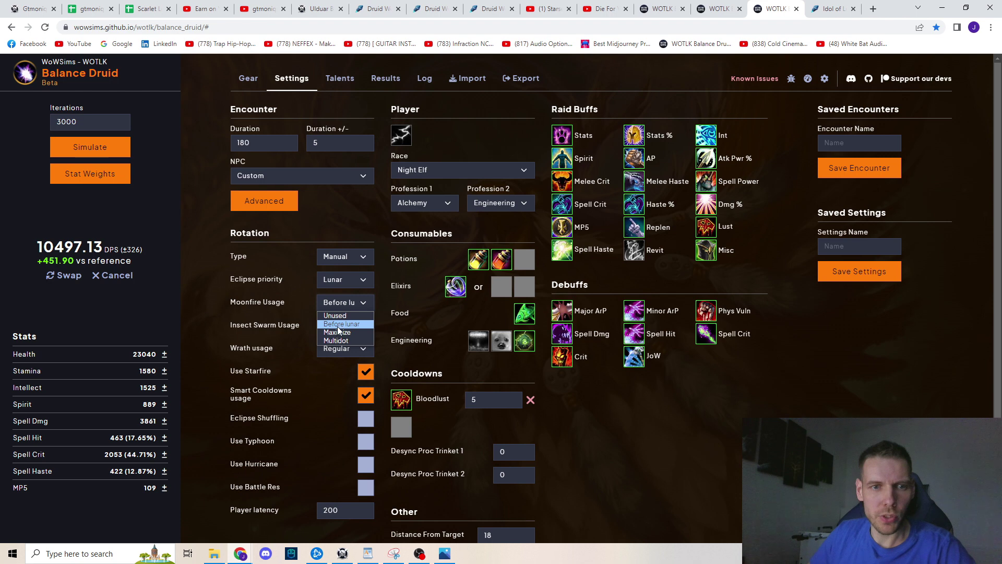
pyautogui.click(299, 300)
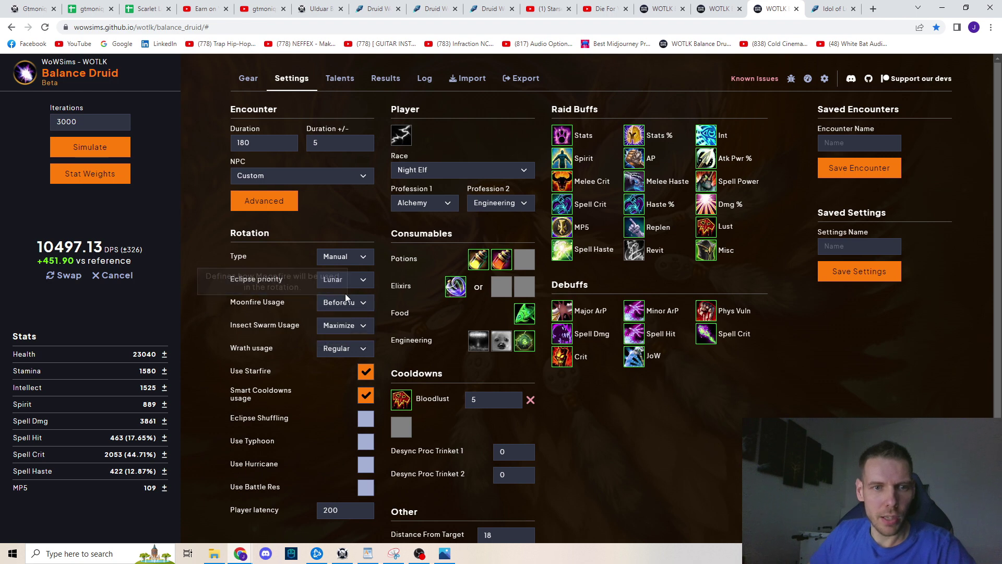
pyautogui.click(346, 300)
pyautogui.click(339, 331)
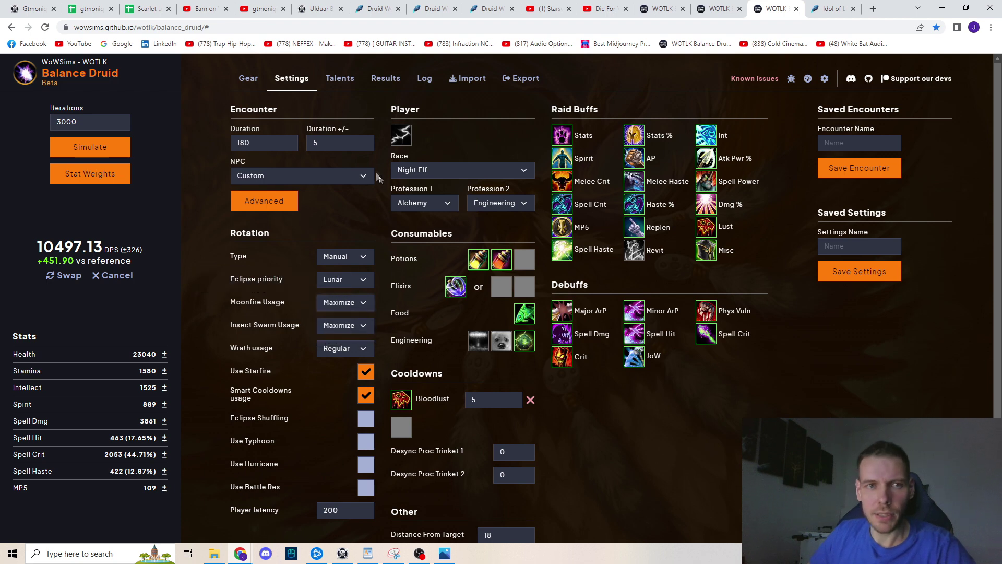
# - Replace the Glyph of Insect Swarm with the Glyph of Moonfire and simulate the DPS
pyautogui.click(339, 88)
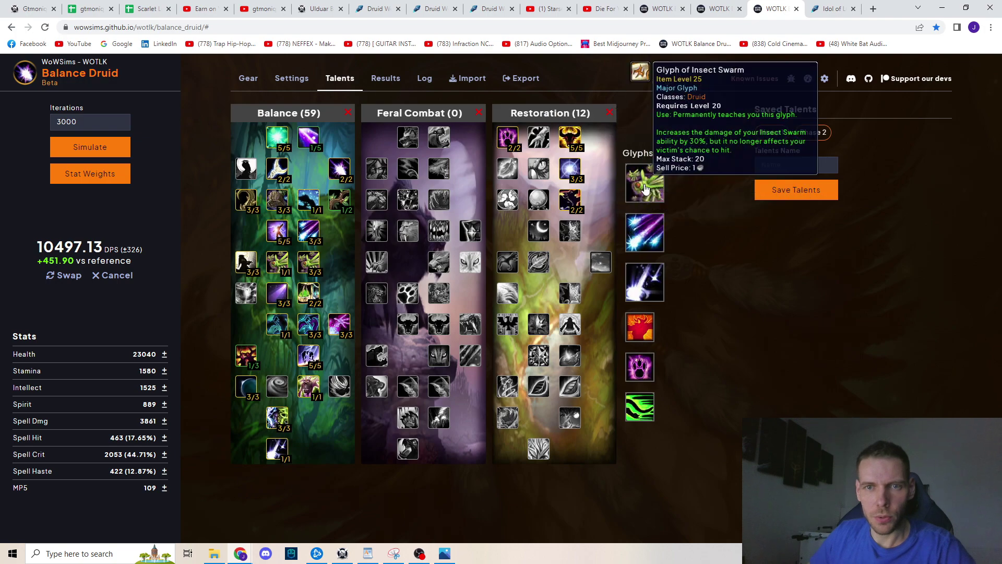
pyautogui.click(643, 183)
pyautogui.click(361, 123)
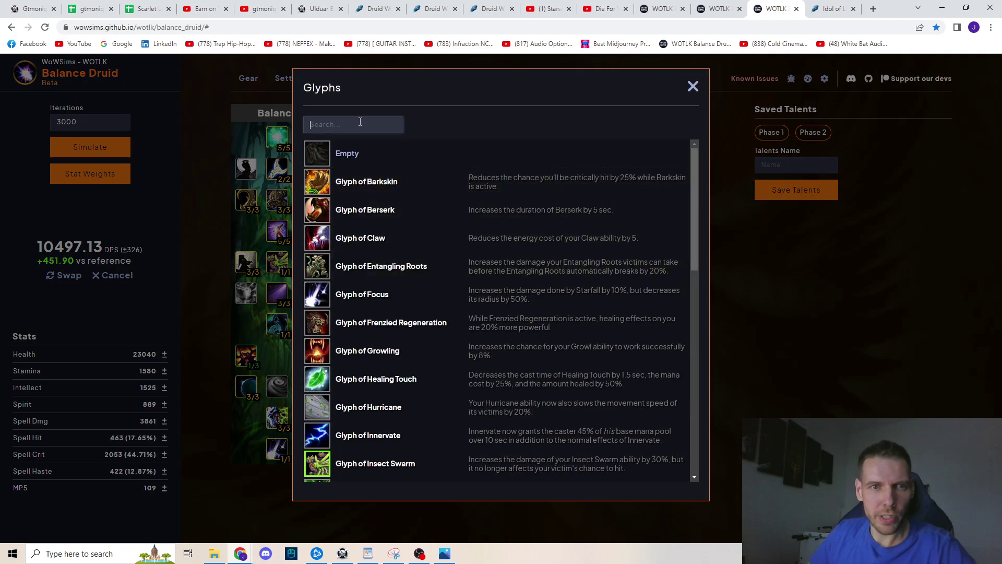
pyautogui.write('moo')
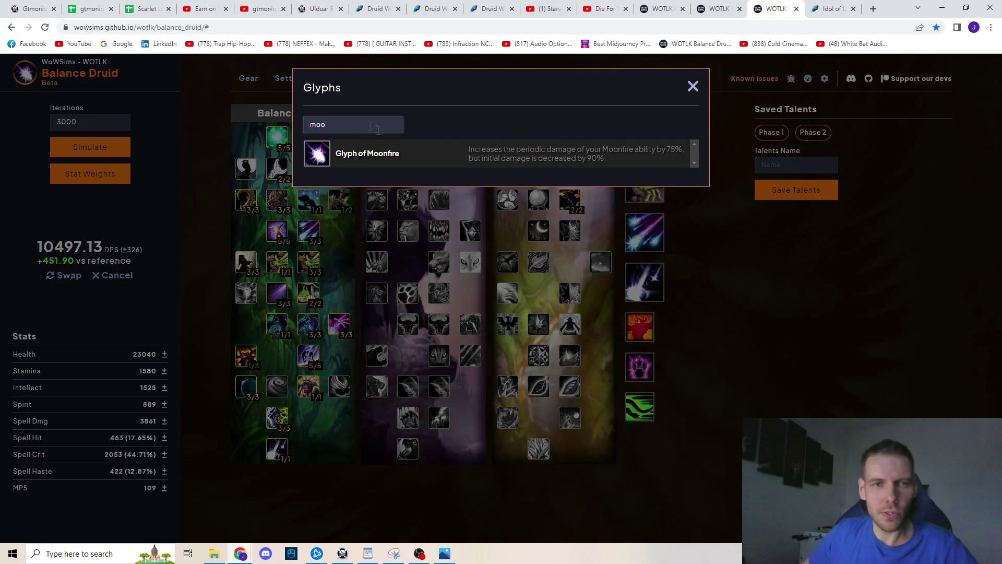
pyautogui.click(692, 87)
pyautogui.click(117, 152)
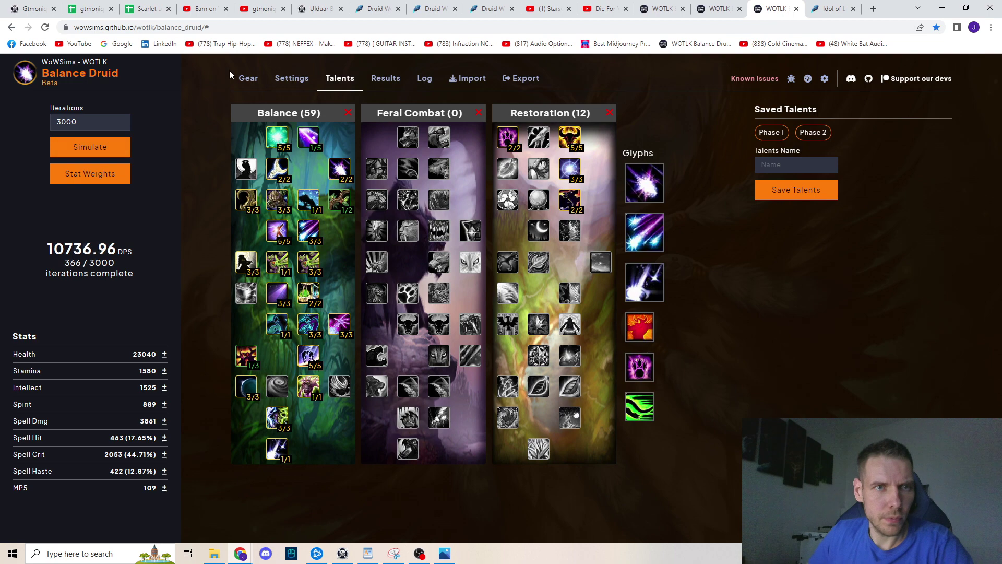
# - Review the equipped gear and replace the old DPS reference with the current simulation result
pyautogui.click(243, 78)
pyautogui.moveTo(274, 120)
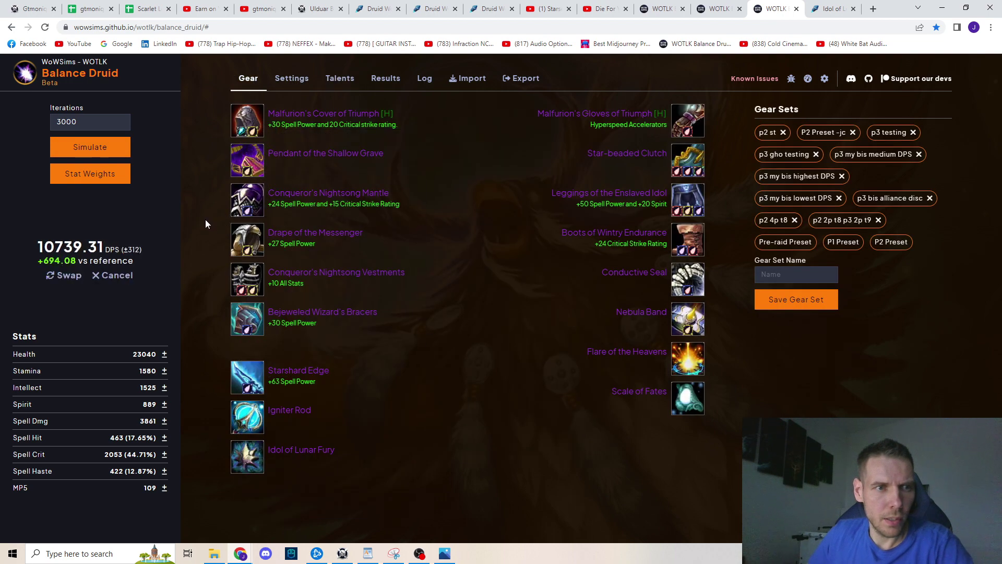
pyautogui.moveTo(55, 263)
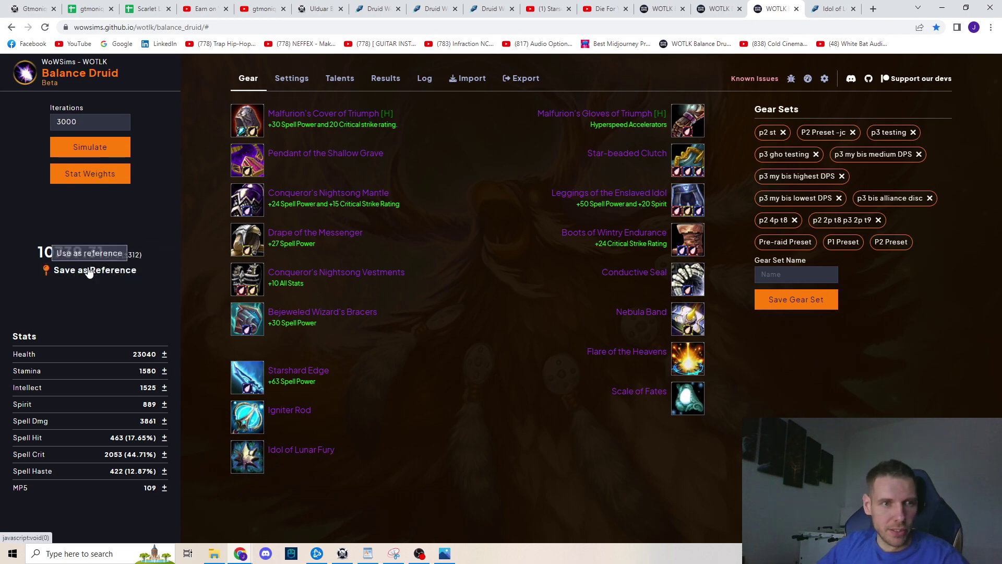
pyautogui.click(89, 270)
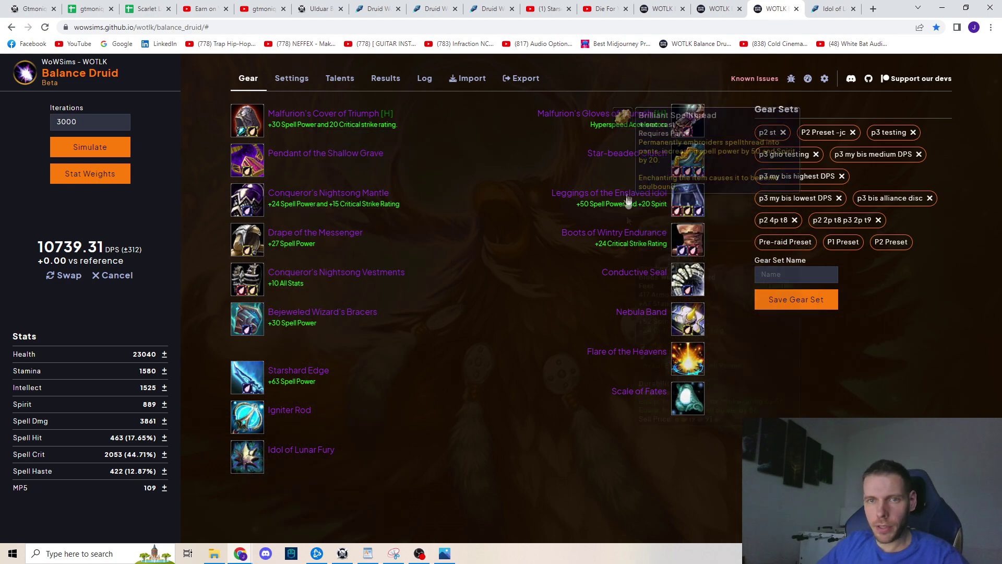
pyautogui.moveTo(679, 122)
pyautogui.moveTo(254, 121)
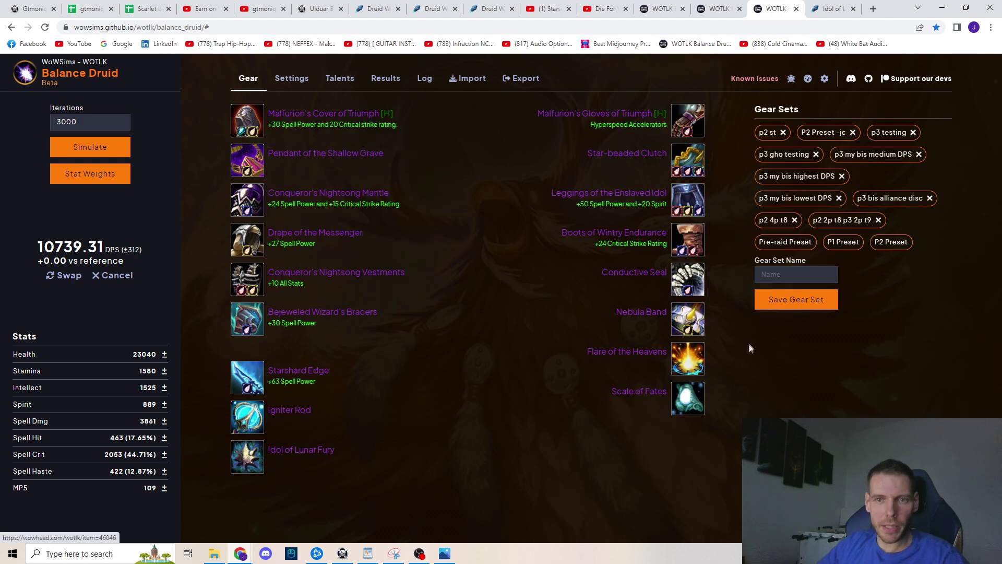
pyautogui.moveTo(247, 473)
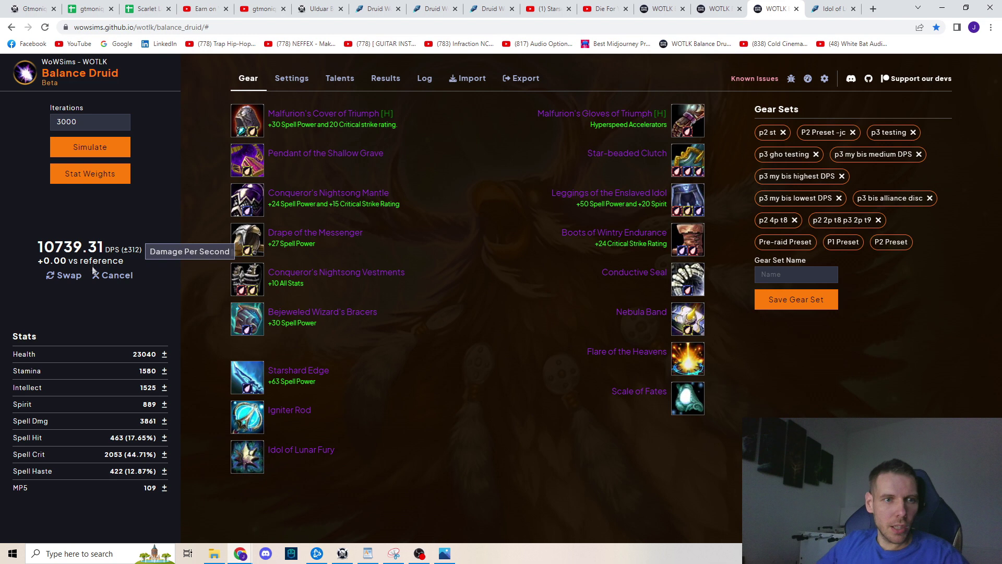
# - Simulate the same gear again and save the new result as the DPS reference
pyautogui.click(89, 148)
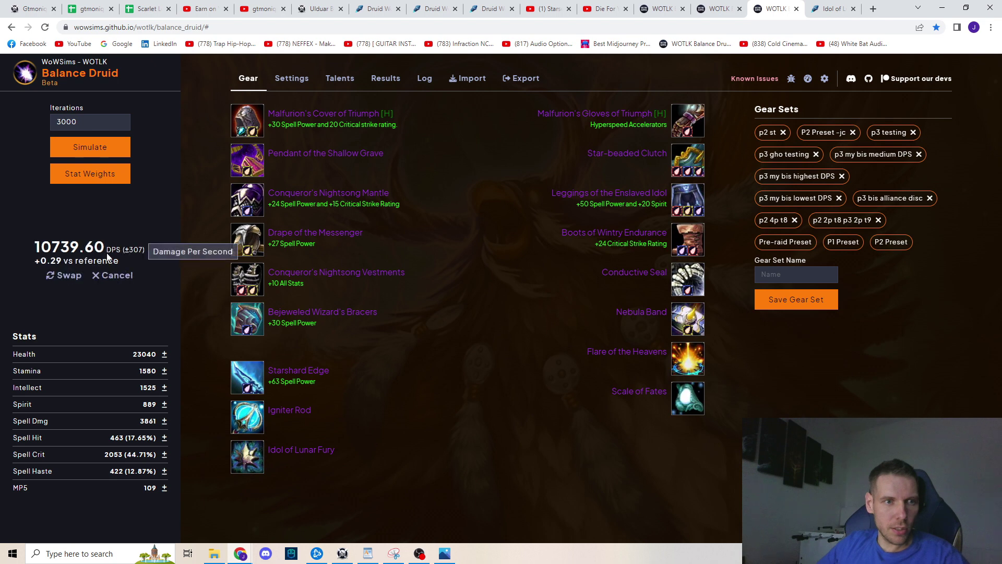
pyautogui.click(111, 276)
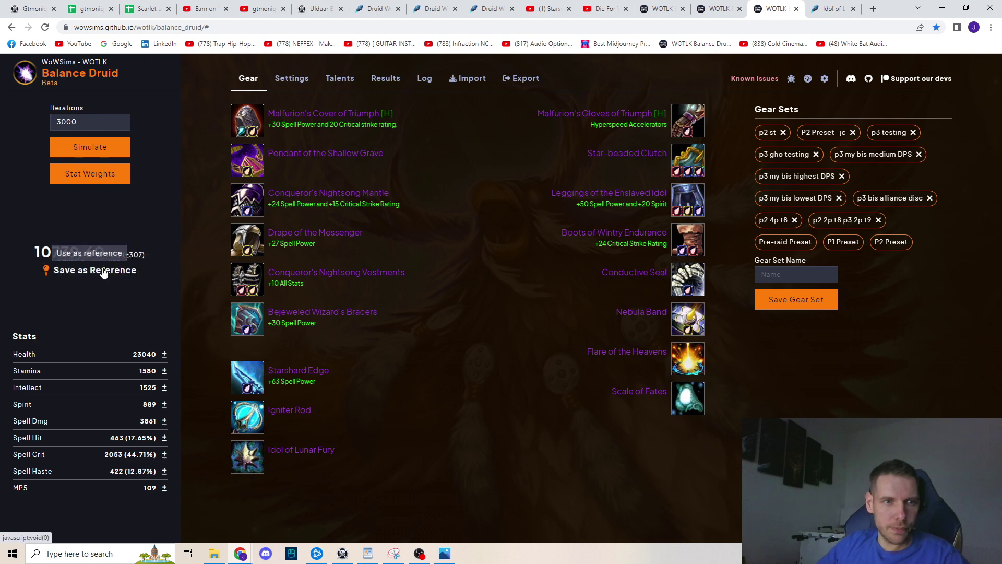
pyautogui.click(103, 271)
# - Set the rotation's Insect Swarm usage to Unused and simulate the DPS against the reference
pyautogui.click(292, 79)
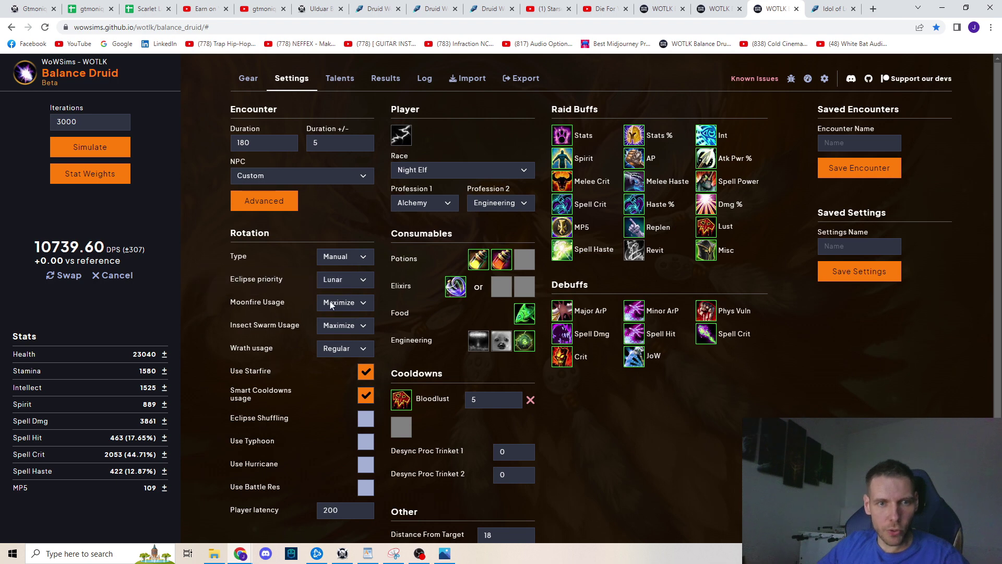
pyautogui.click(344, 325)
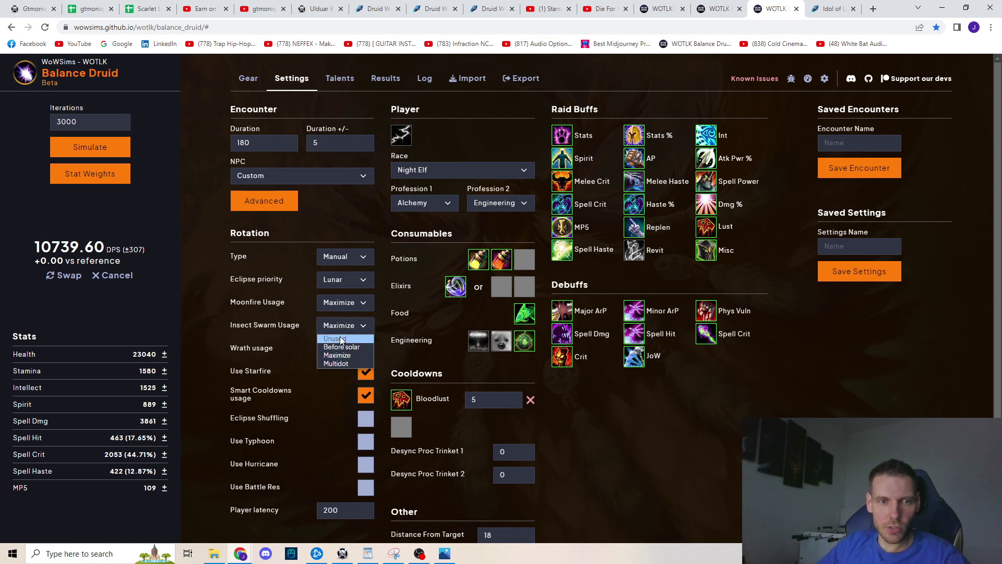
pyautogui.click(340, 338)
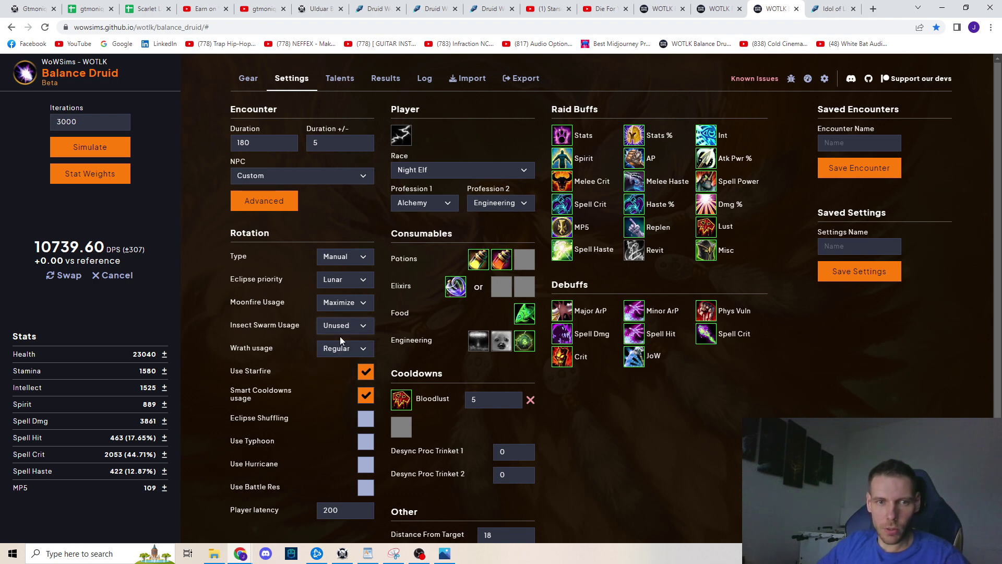
pyautogui.click(115, 141)
# - Review the gear and the DPS difference with the heroic Malfurion's Mantle and Vestments of Triumph equipped
pyautogui.click(253, 86)
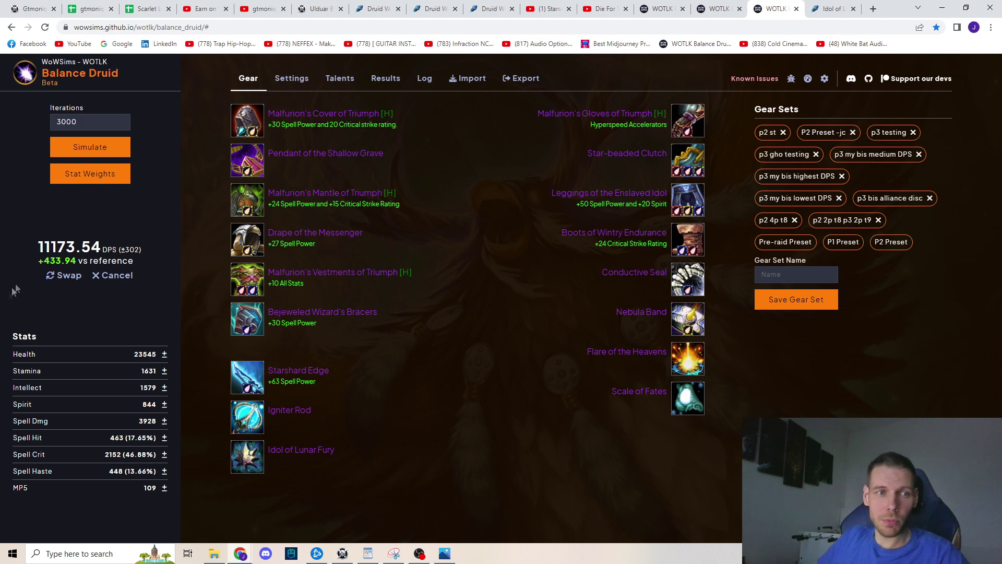
pyautogui.moveTo(69, 264)
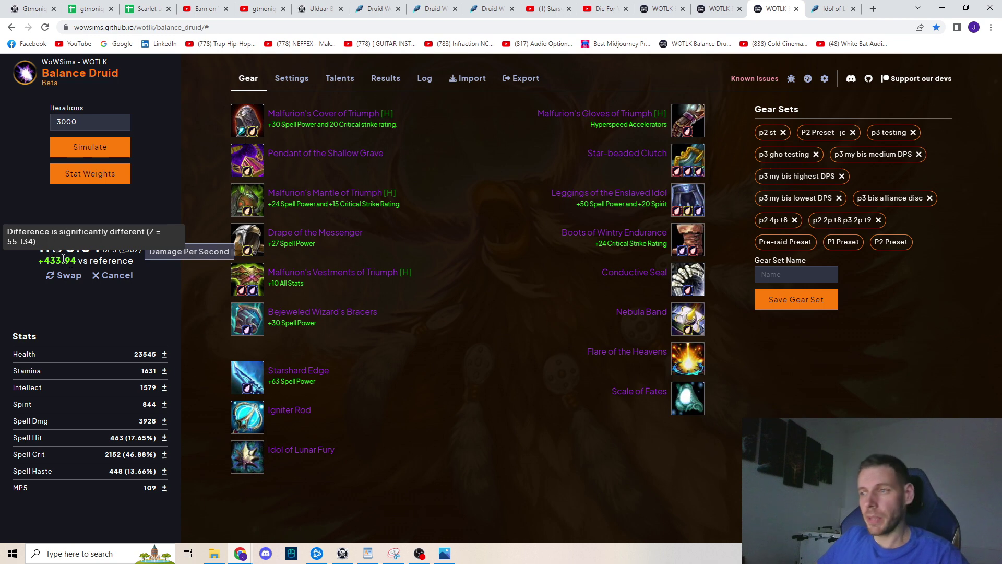
pyautogui.moveTo(257, 281)
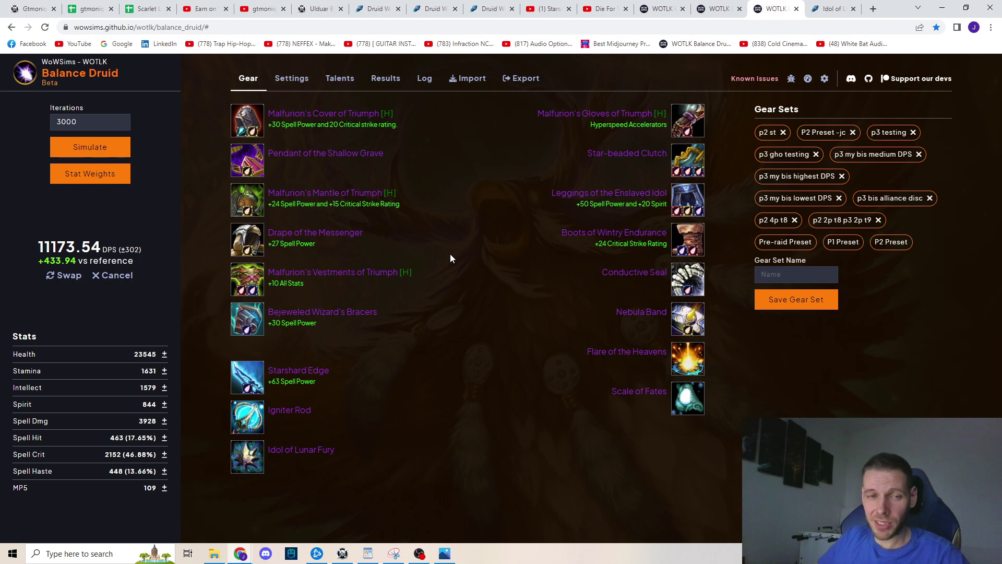
# - Browse the Phase 3 main-hand weapons as replacements for Starshard Edge, leaving out two-handed weapons
pyautogui.moveTo(251, 376)
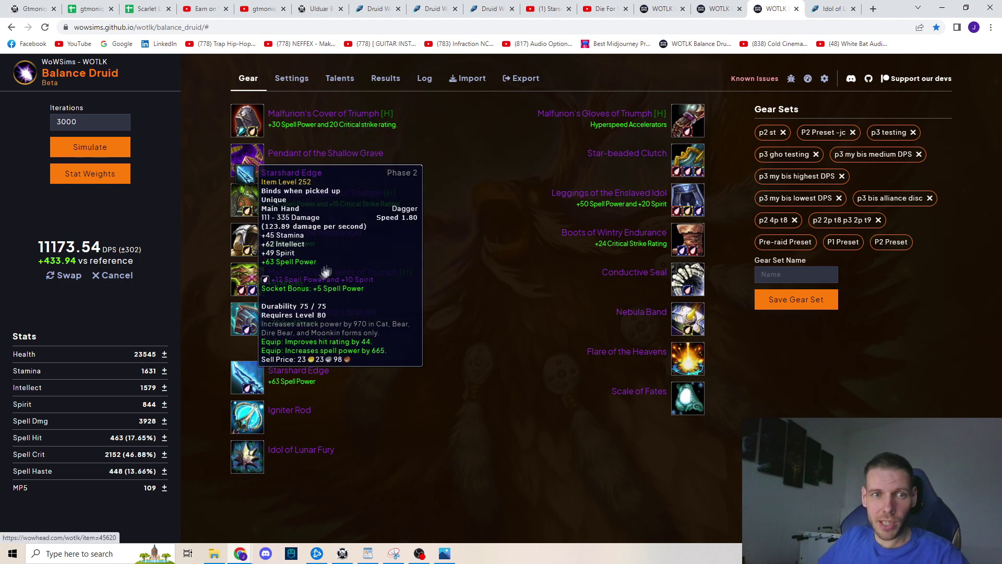
pyautogui.click(405, 188)
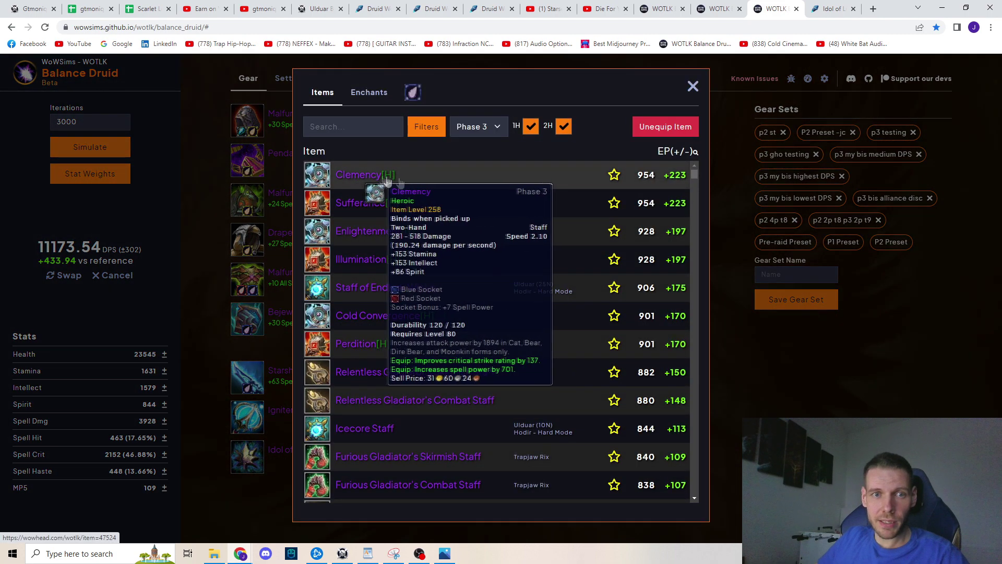
pyautogui.click(563, 127)
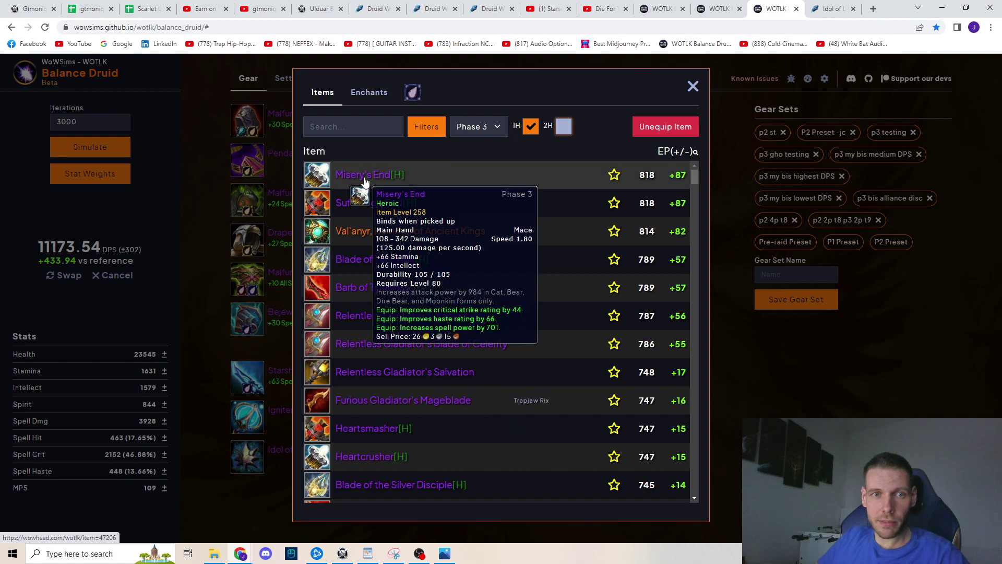
pyautogui.click(692, 86)
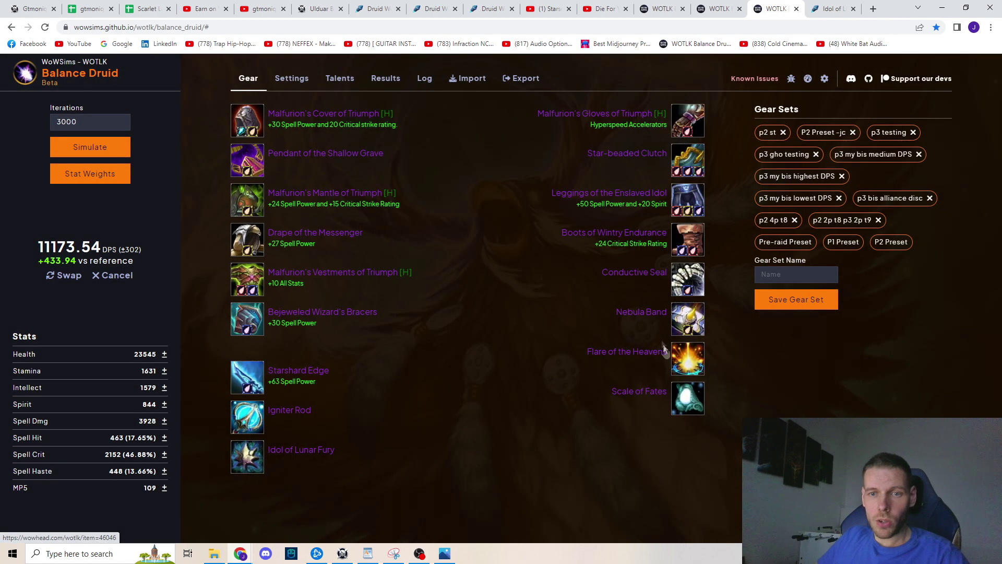
# - Browse the Phase 3 alternatives to the Flare of the Heavens trinket and the Boots of Wintry Endurance
pyautogui.click(665, 350)
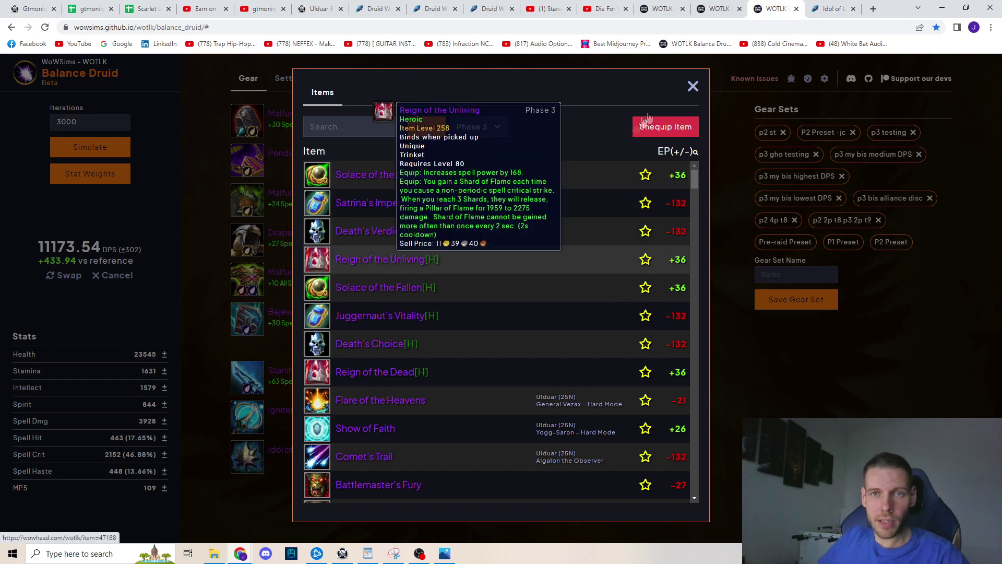
pyautogui.click(692, 86)
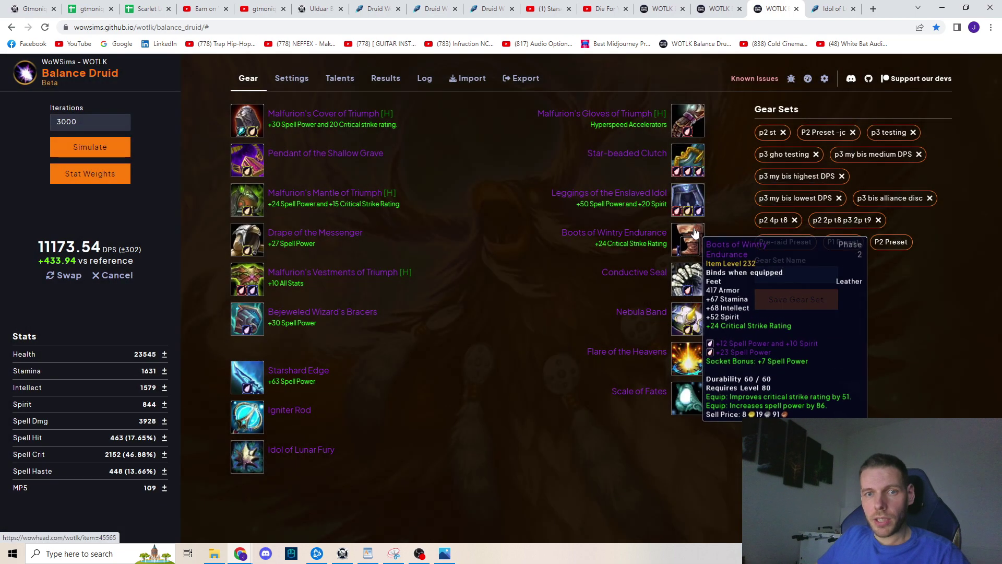
pyautogui.click(693, 235)
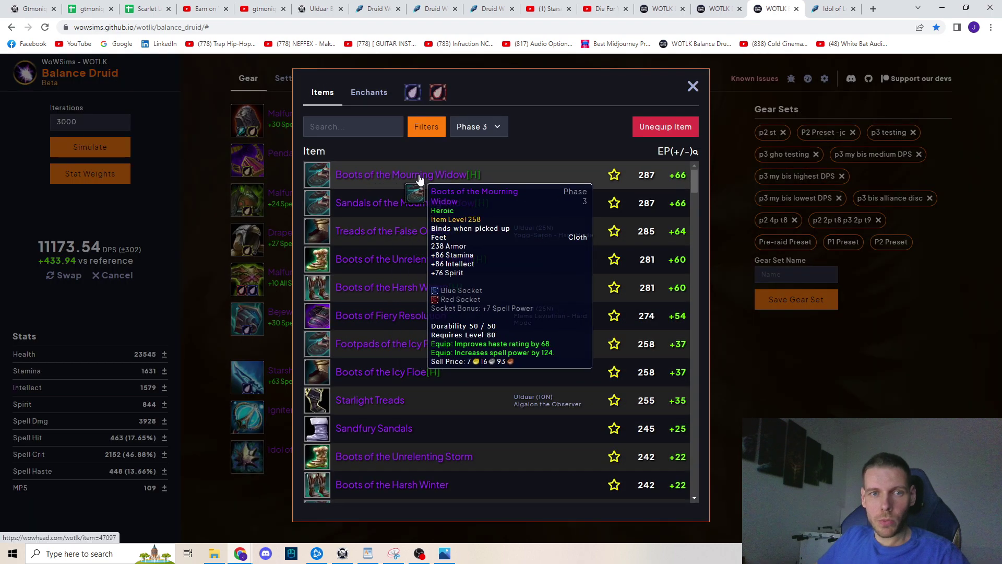
pyautogui.click(692, 86)
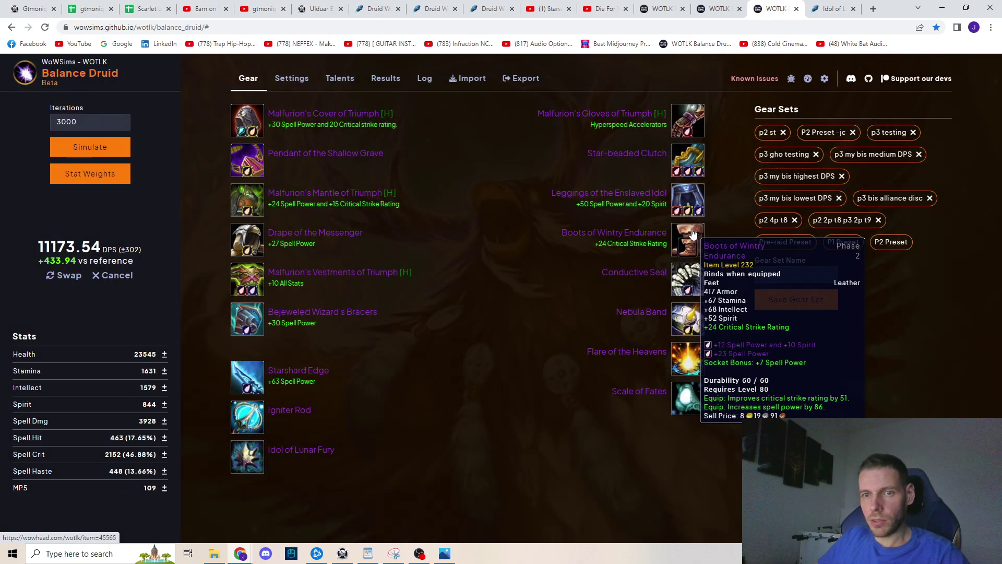